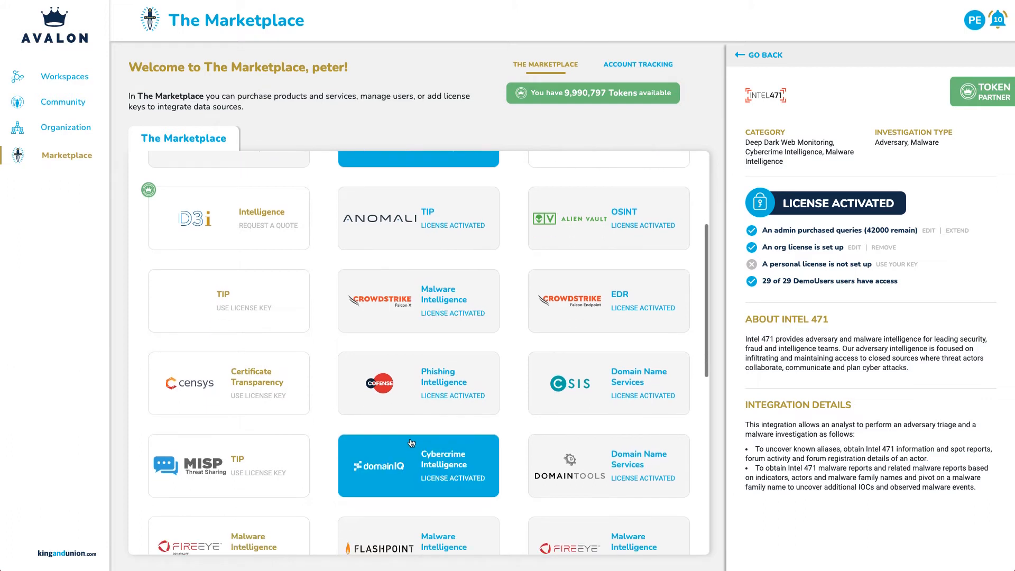
Step: Browse the Marketplace to the Shodan integration, view its organization license key form, and close it without entering a key
scroll(423, 443, "down", 3)
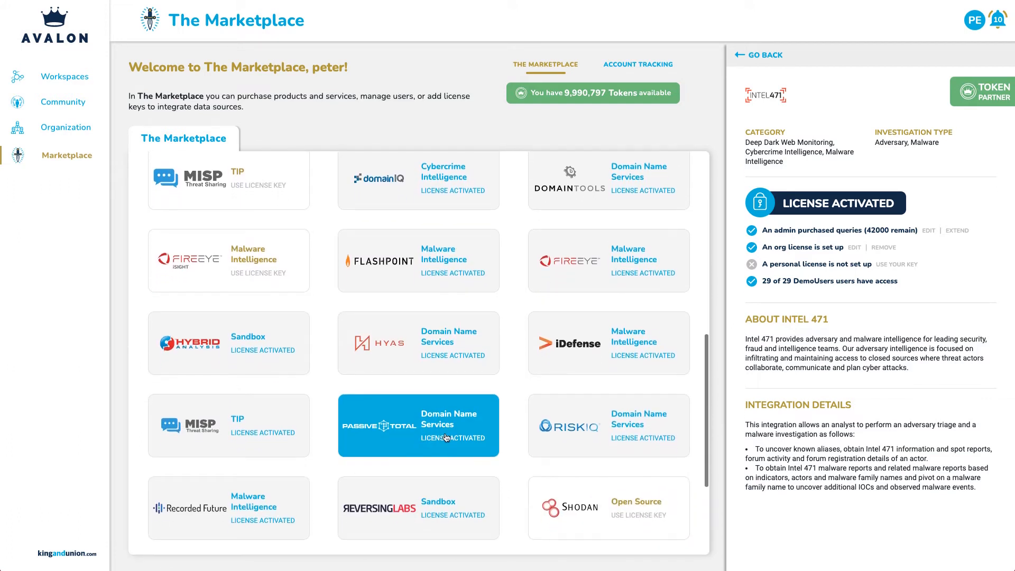
scroll(459, 439, "down", 2)
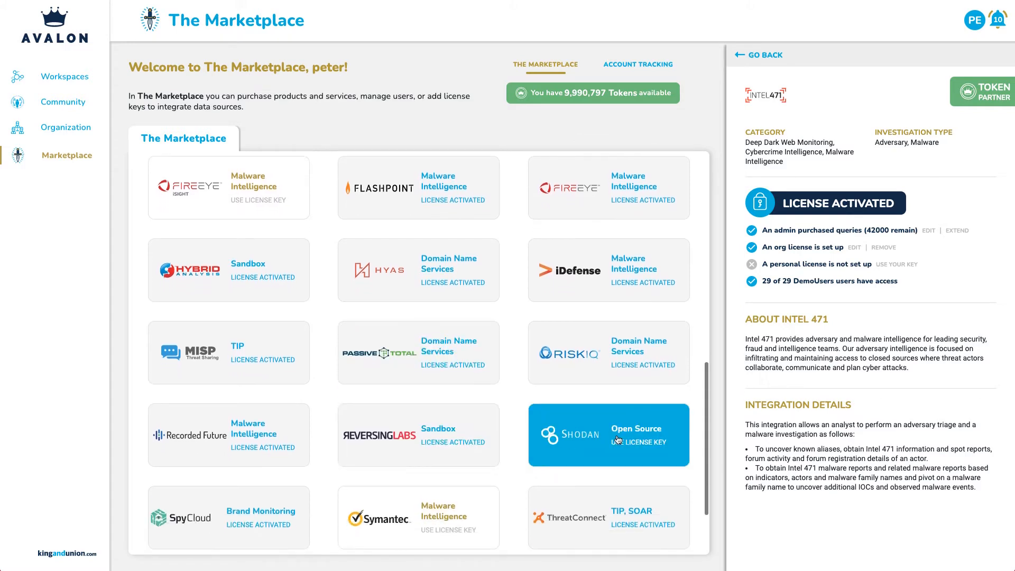
left_click(617, 439)
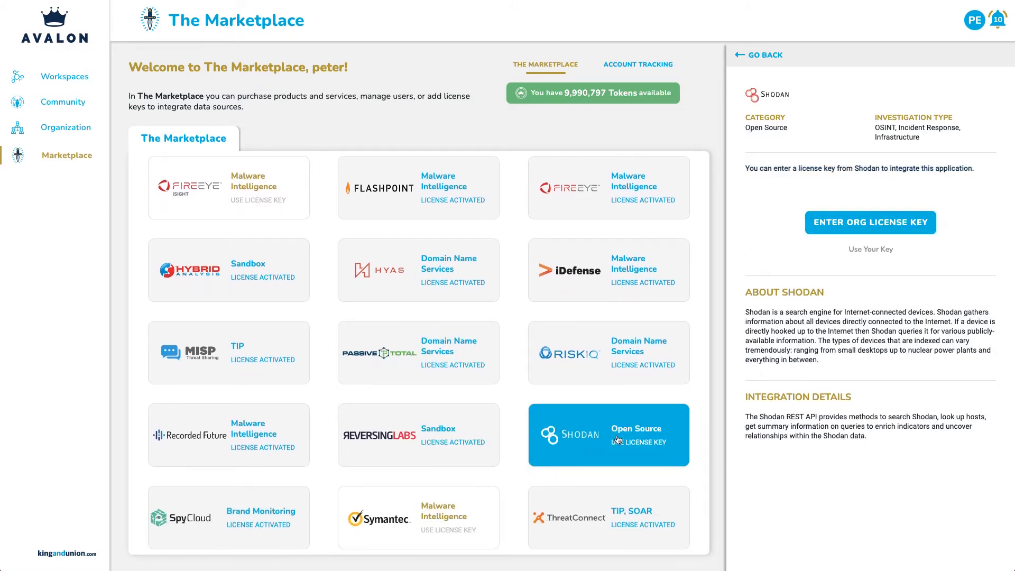
left_click(894, 223)
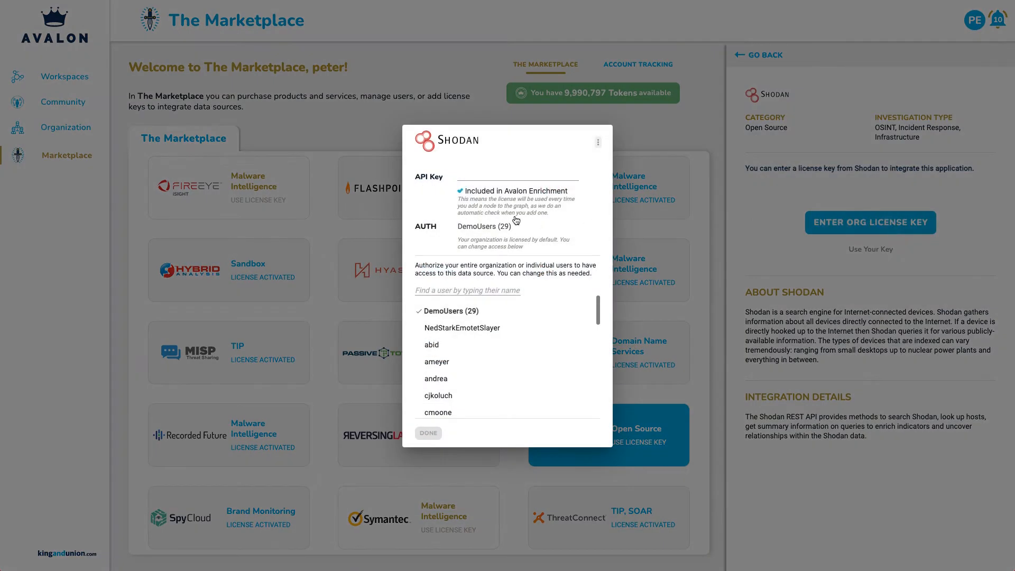
left_click(490, 175)
left_click(708, 261)
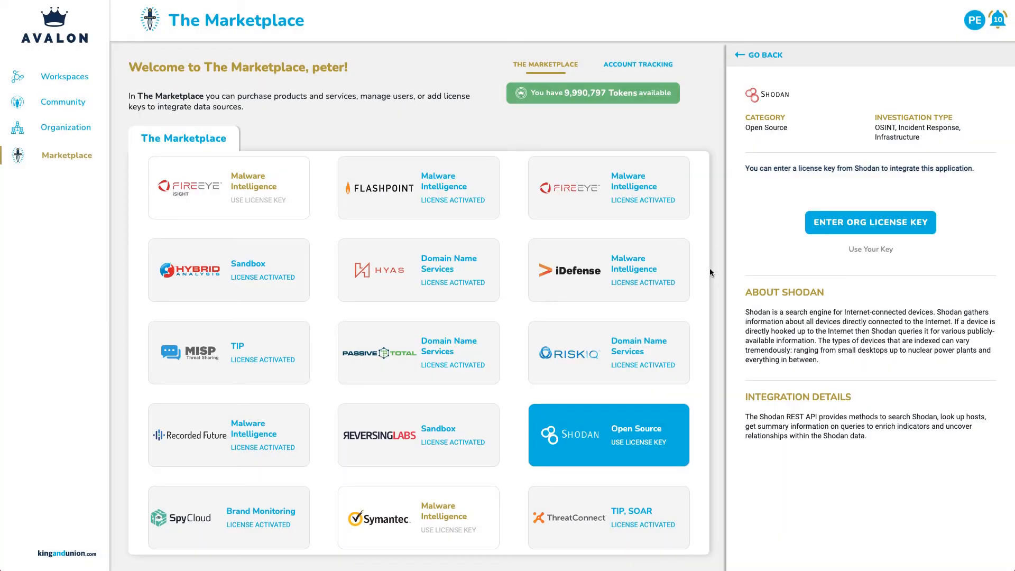
Step: Review the Data Usage charts in Account Tracking, showing usage by User and by Workspace
left_click(657, 66)
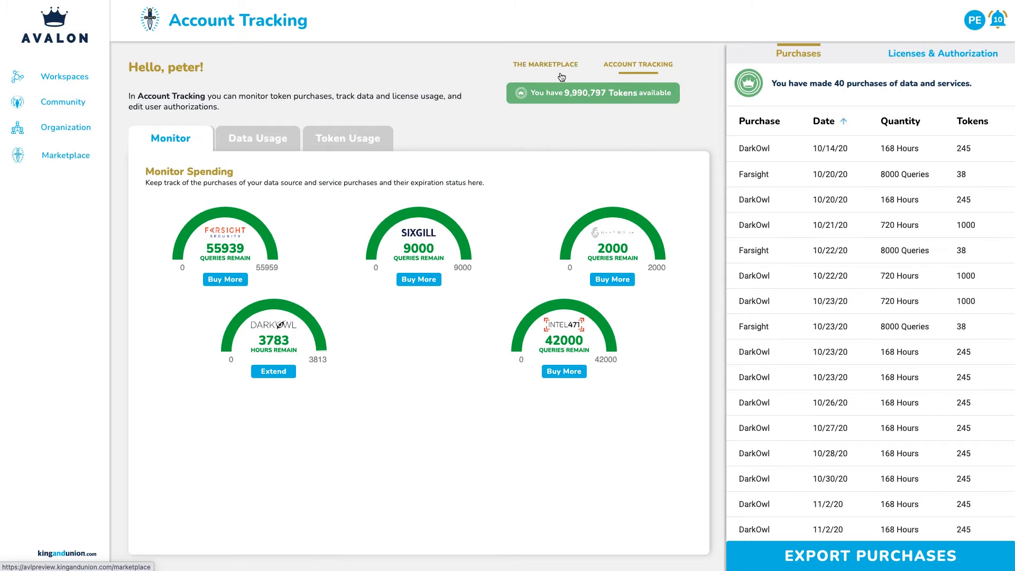
left_click(261, 144)
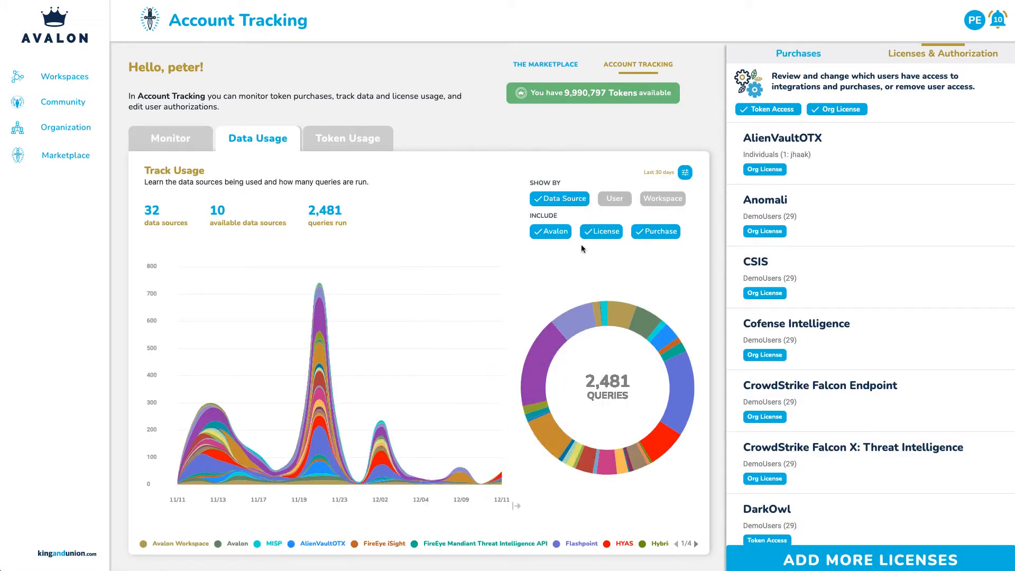
left_click(609, 199)
left_click(670, 199)
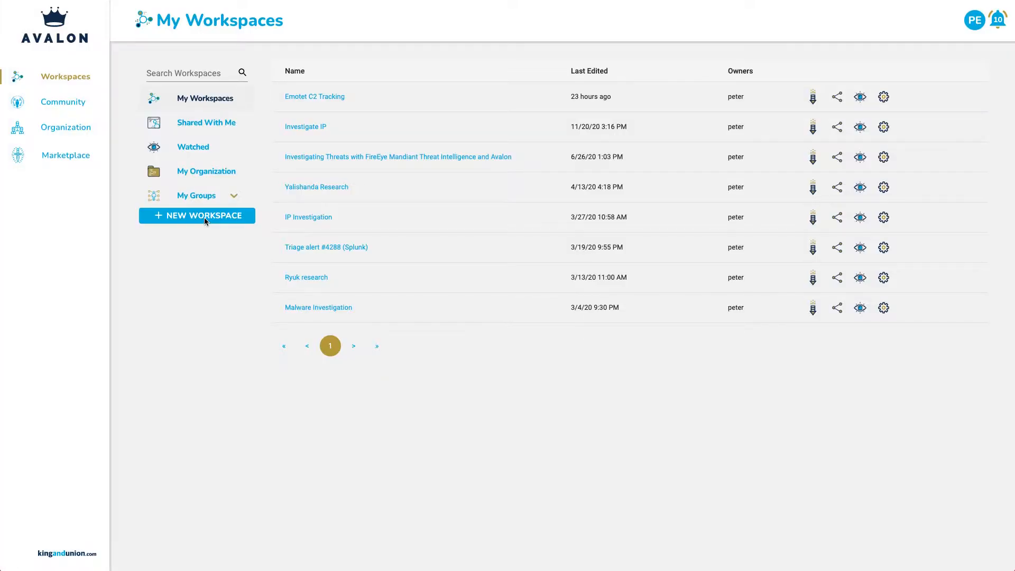
Step: Create a new workspace titled "Investigations" with the TLP set to Green
left_click(211, 217)
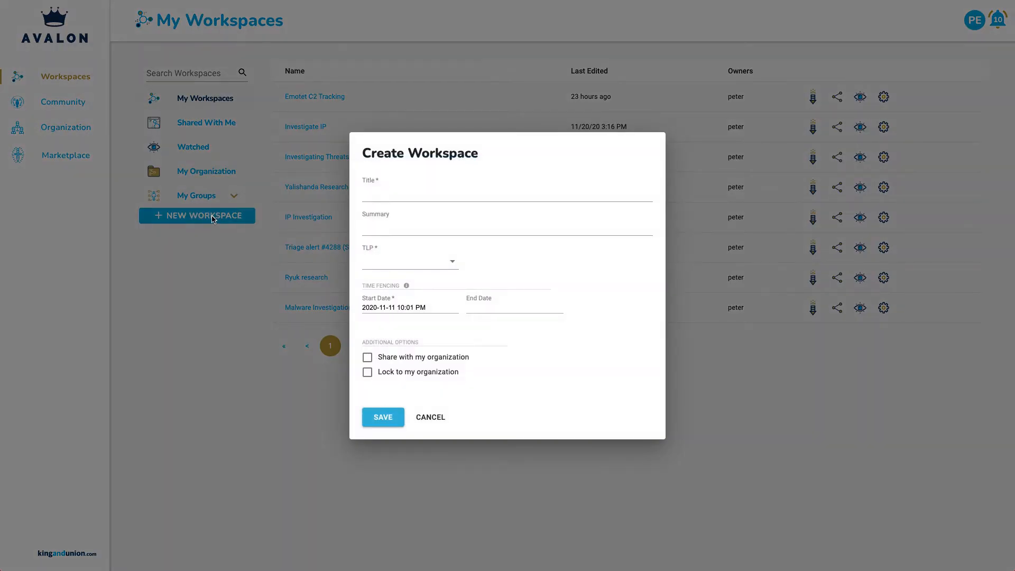
left_click(398, 189)
type("Investigations")
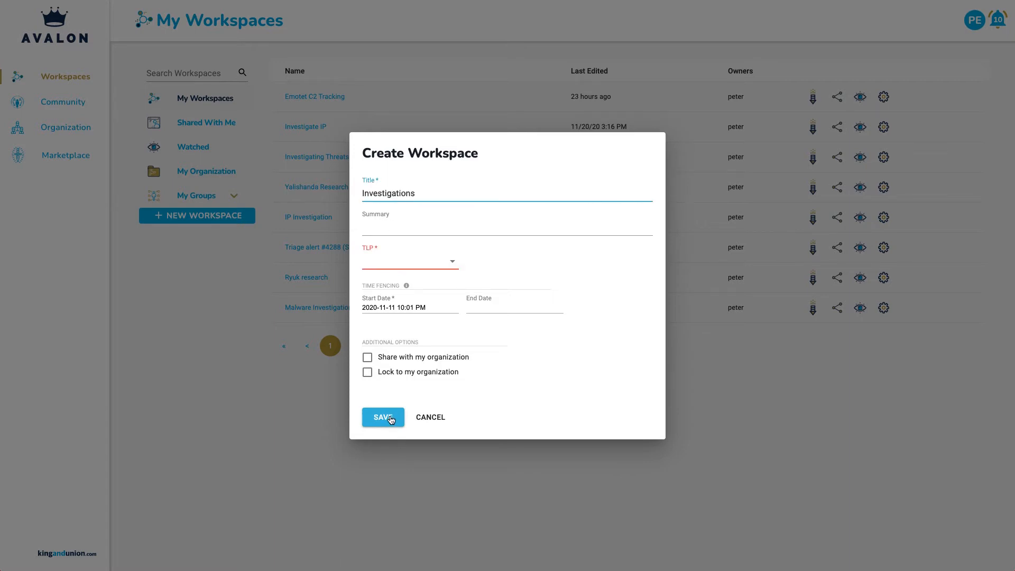
left_click(393, 264)
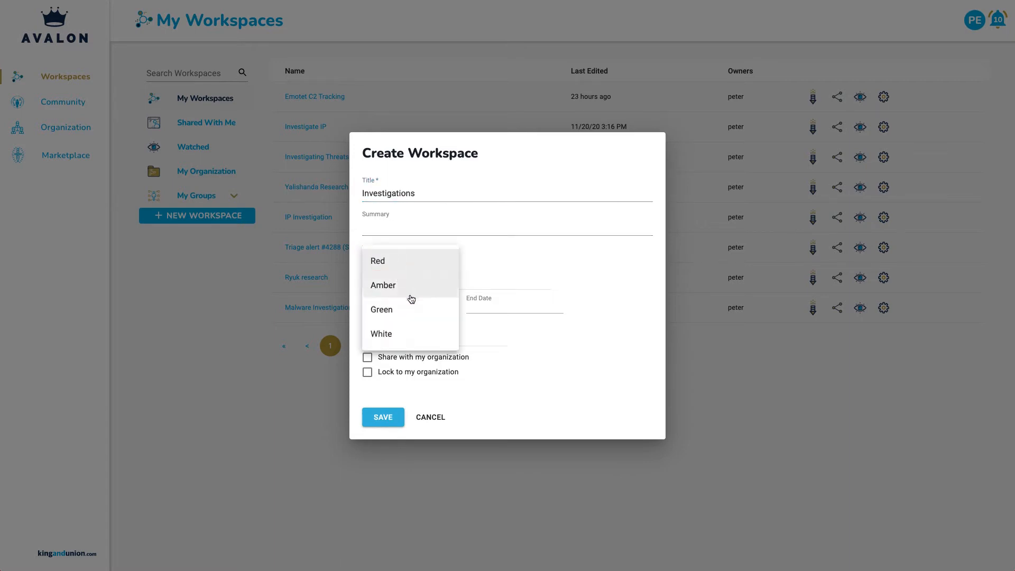
left_click(385, 310)
left_click(384, 427)
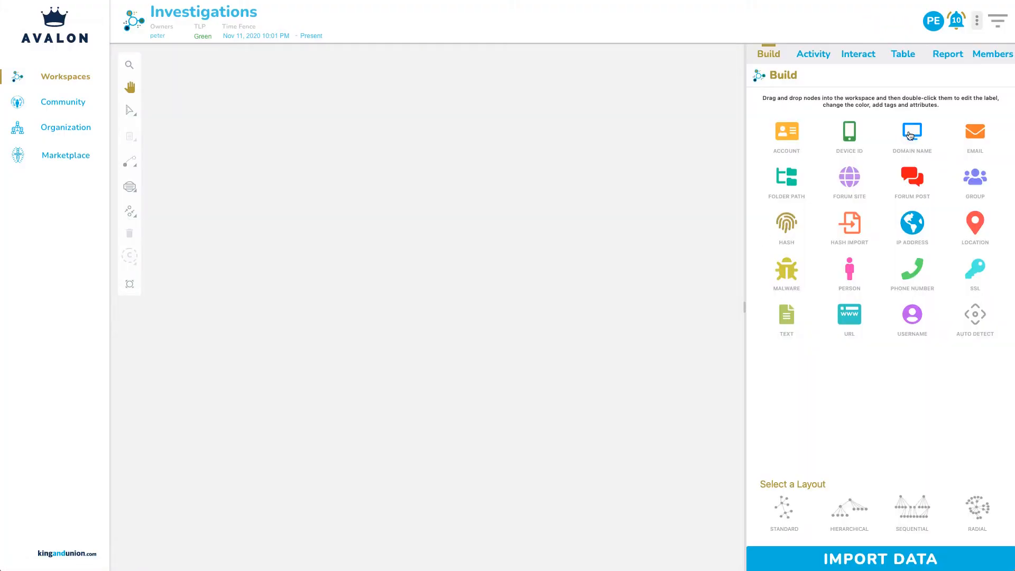
Step: Add a Domain Name node labelled doc-sharepoint.com to the workspace canvas
left_click_drag(911, 135, 411, 233)
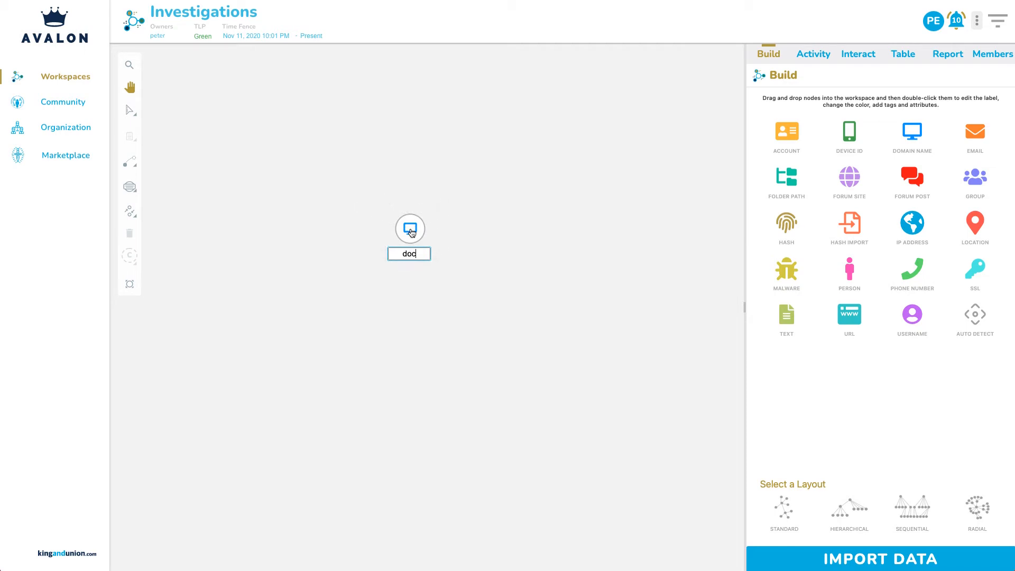
type("doc-sharepoint.com")
key("Return")
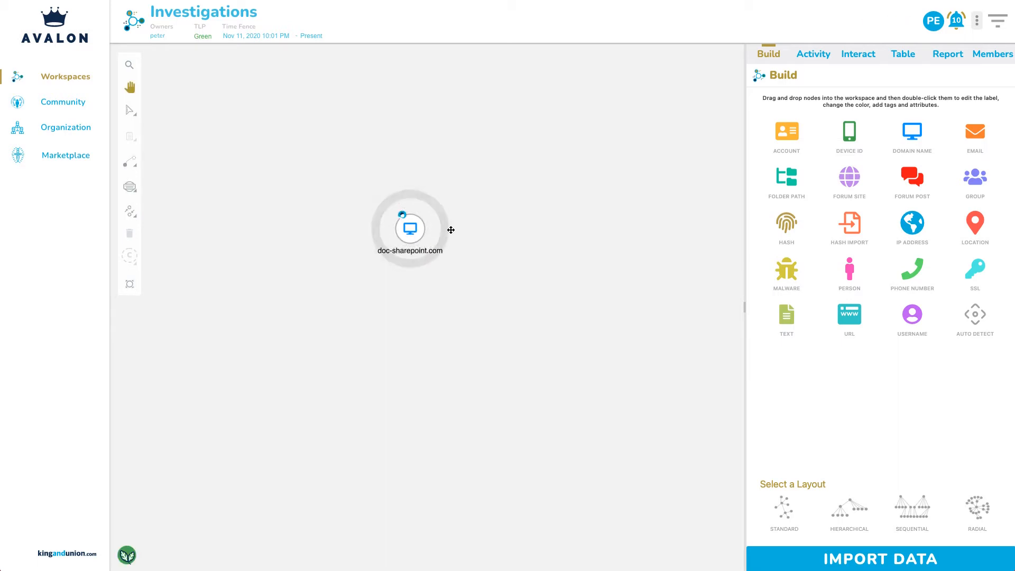
Step: Add the Internal Sources relationships found for doc-sharepoint.com to the graph, leaving the related workspaces out
left_click(128, 555)
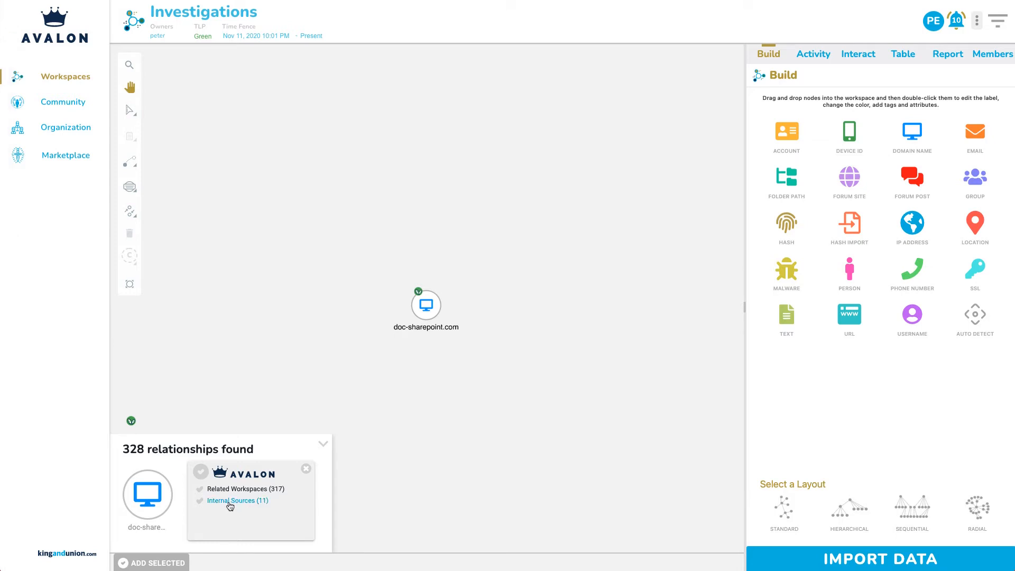
left_click(230, 507)
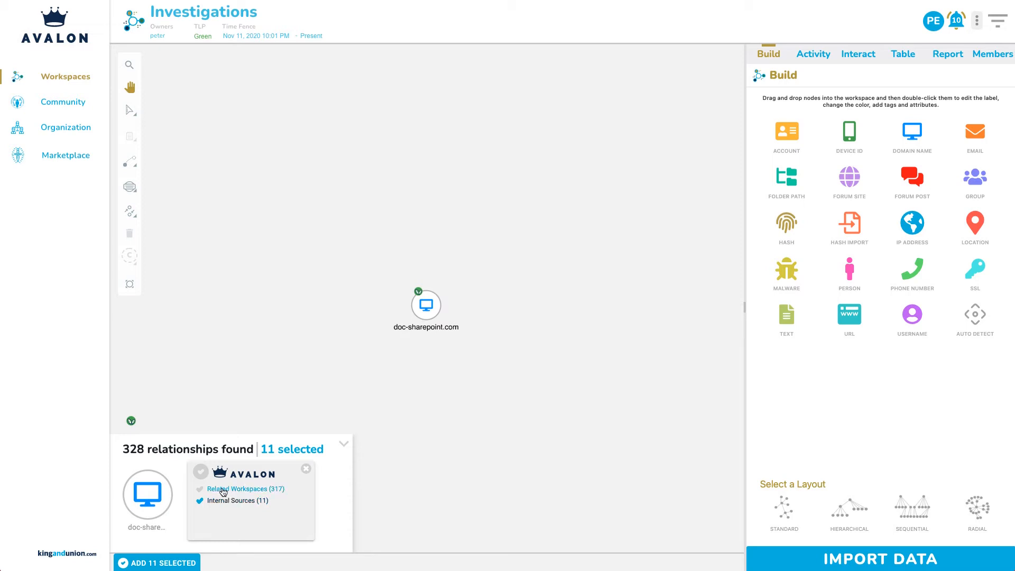
left_click(256, 489)
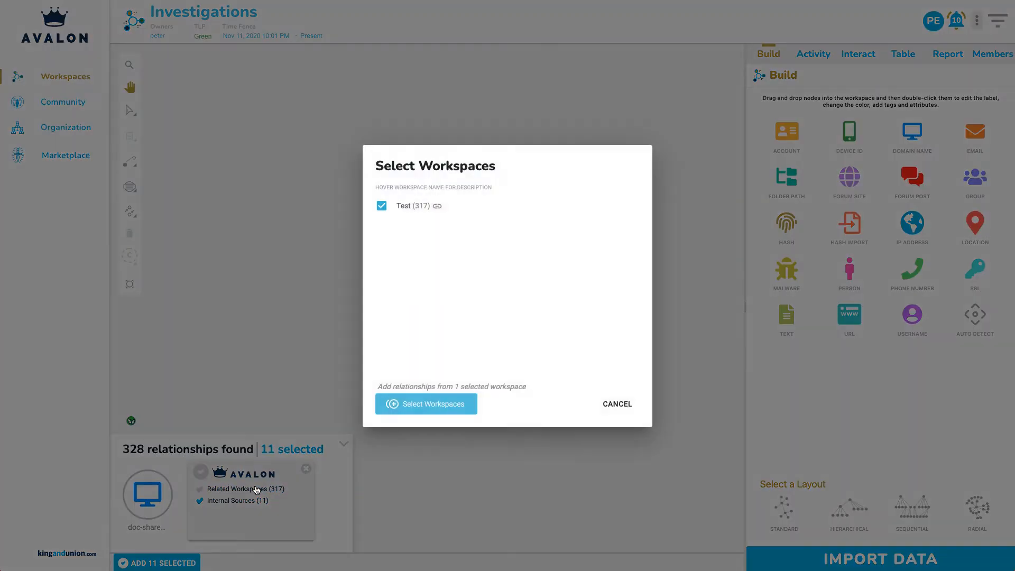
left_click(559, 465)
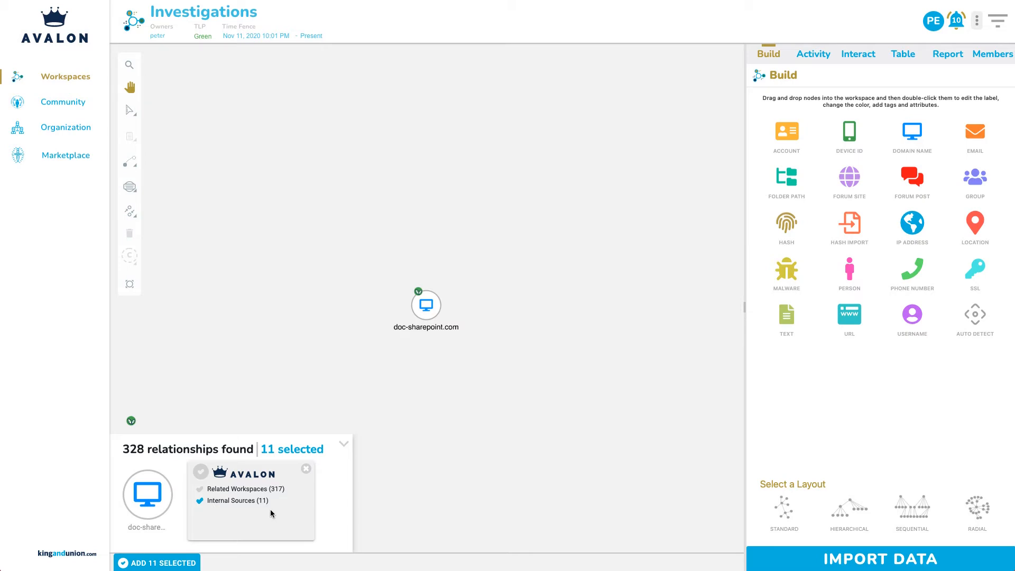
left_click(163, 562)
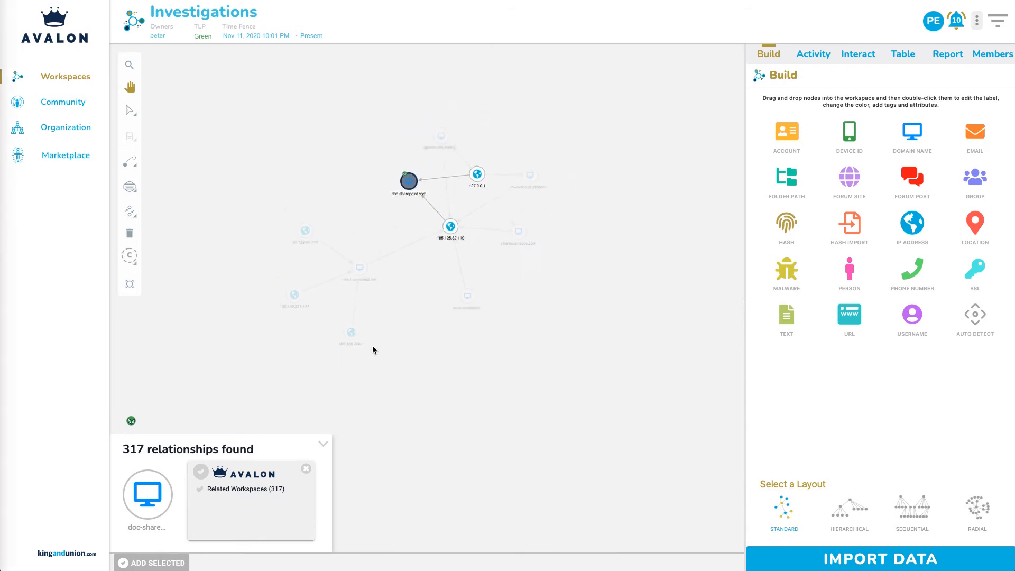
Step: Run the ThreatConnect Indicator Search enrichment on the doc-sharepoint.com node
double_click(407, 191)
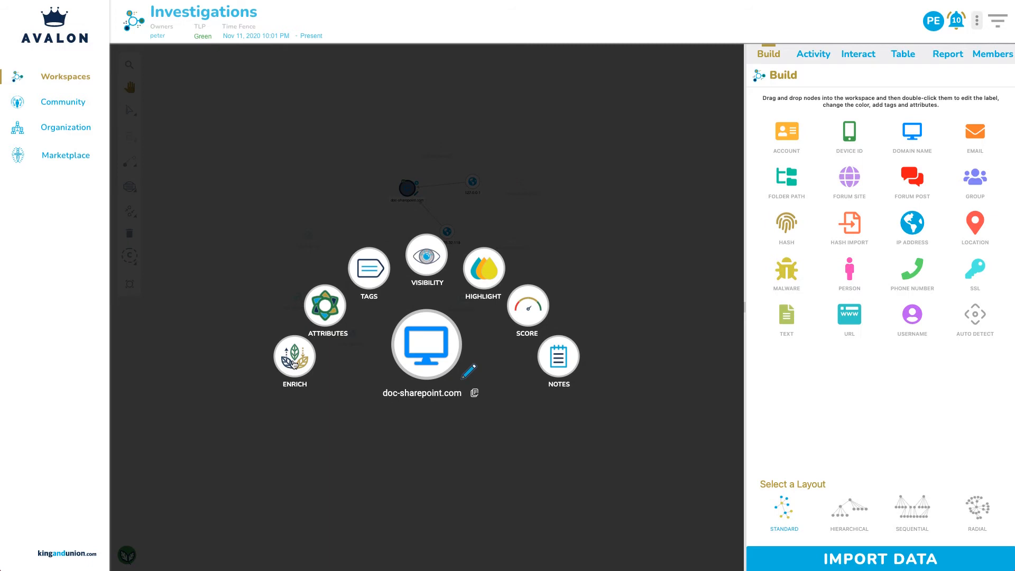
left_click(292, 365)
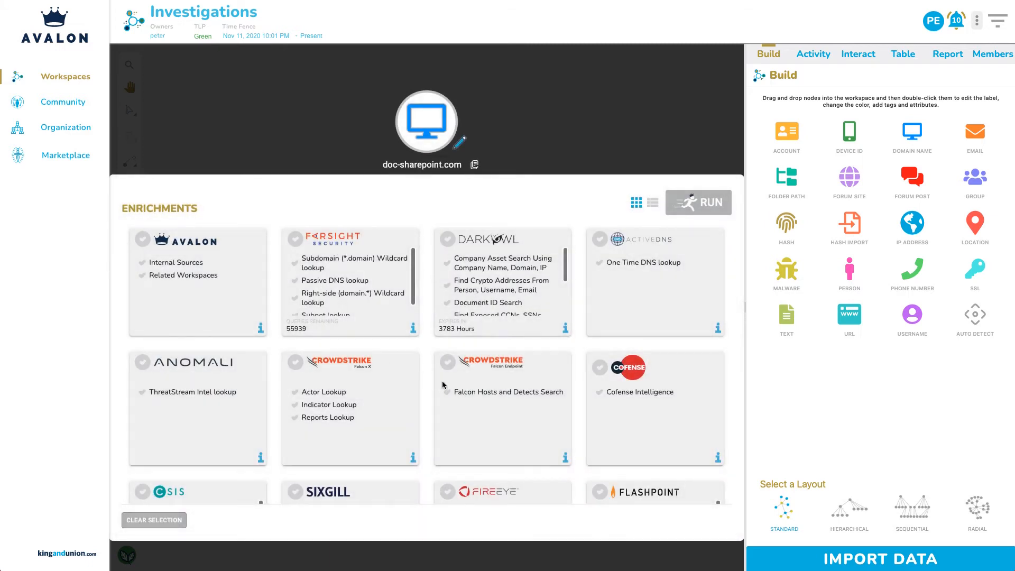
scroll(582, 415, "down", 1)
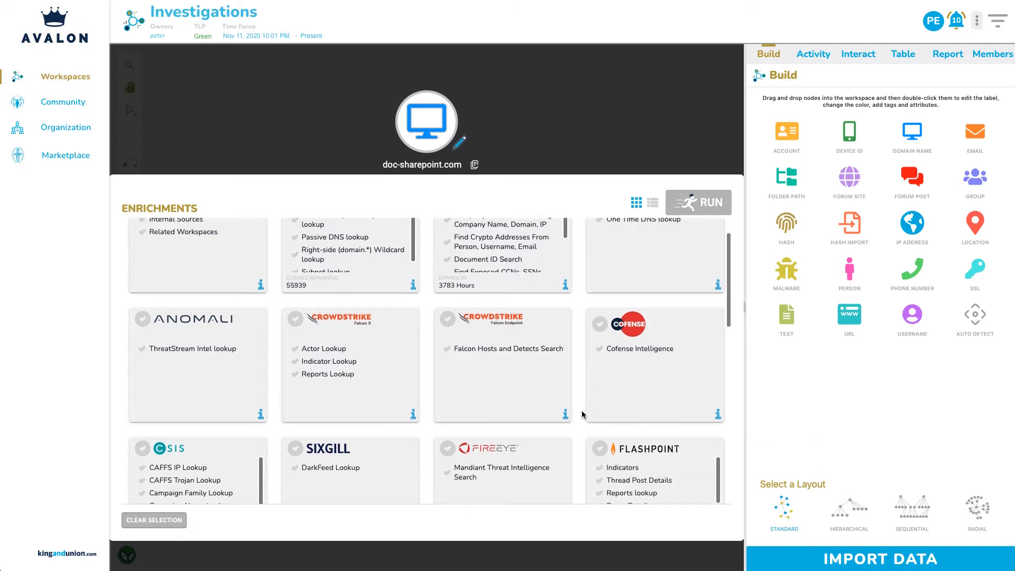
scroll(582, 415, "down", 5)
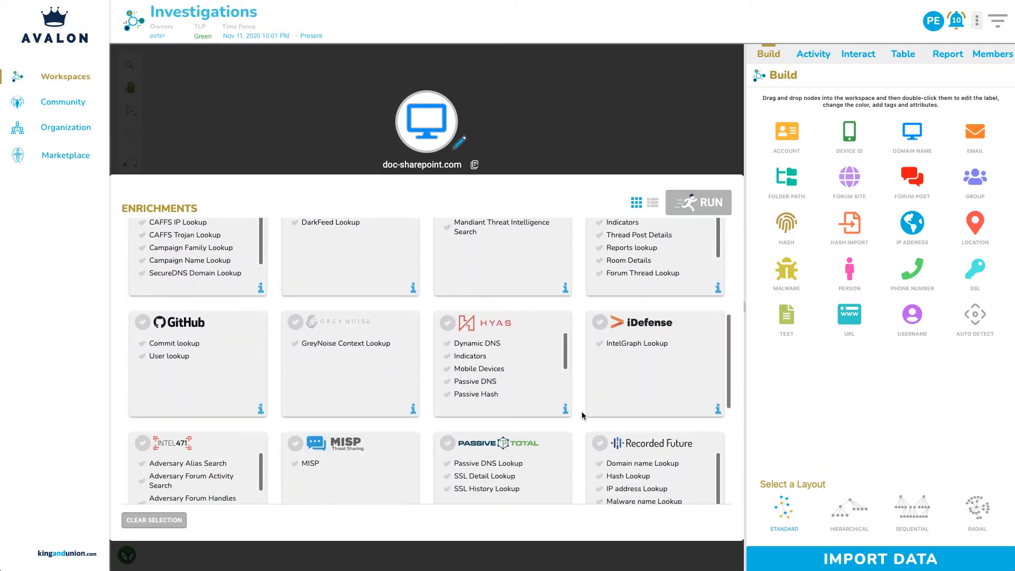
scroll(582, 414, "down", 4)
left_click(344, 388)
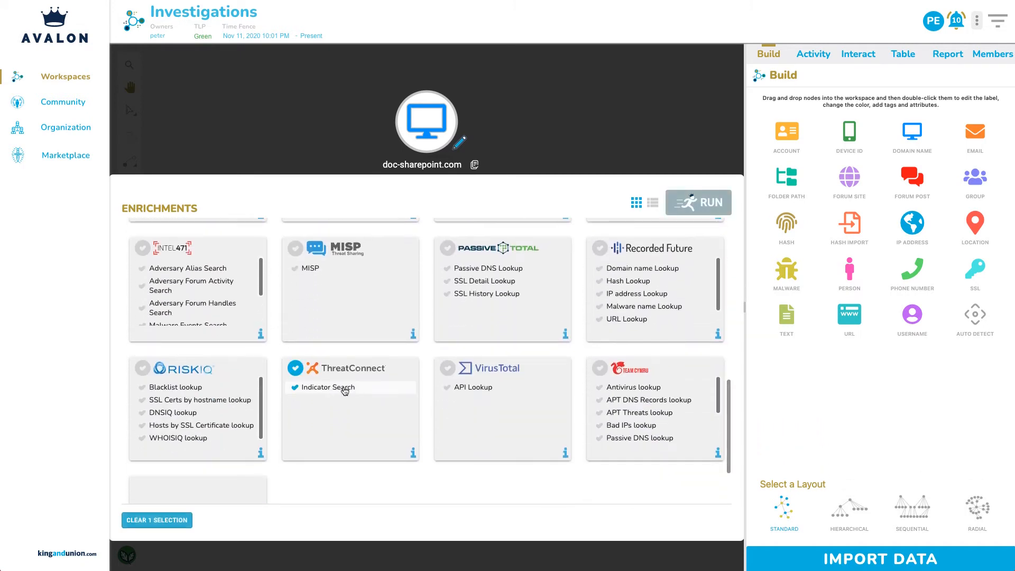
left_click(715, 210)
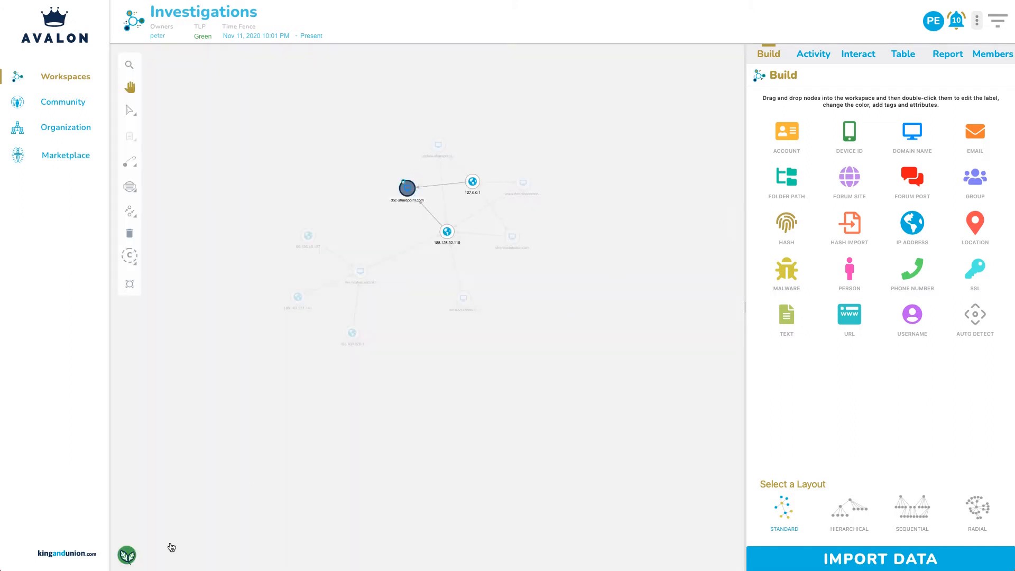
Step: Add the ThreatConnect Indicator Search relationships for doc-sharepoint.com to the graph
left_click(127, 555)
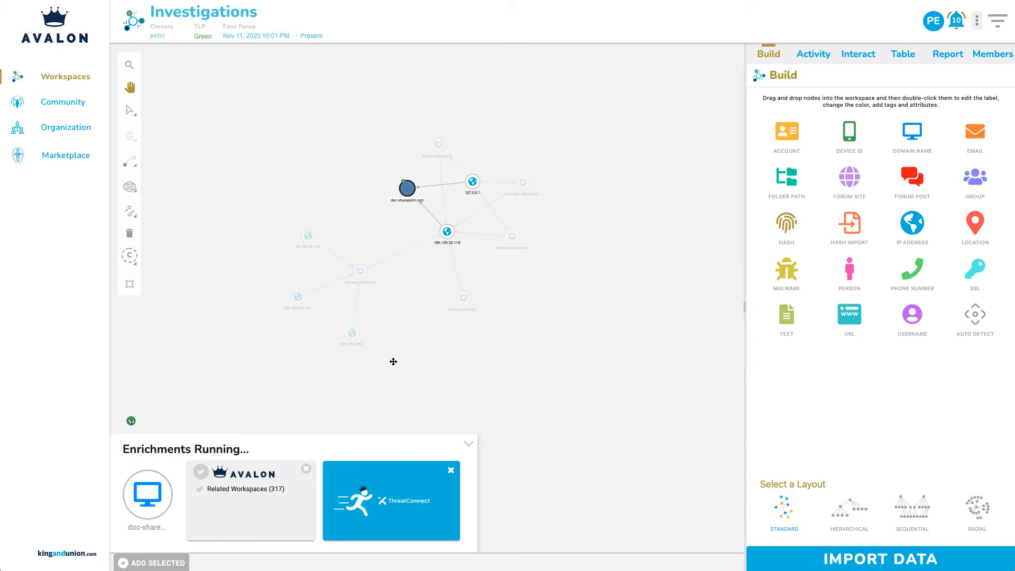
left_click(402, 235)
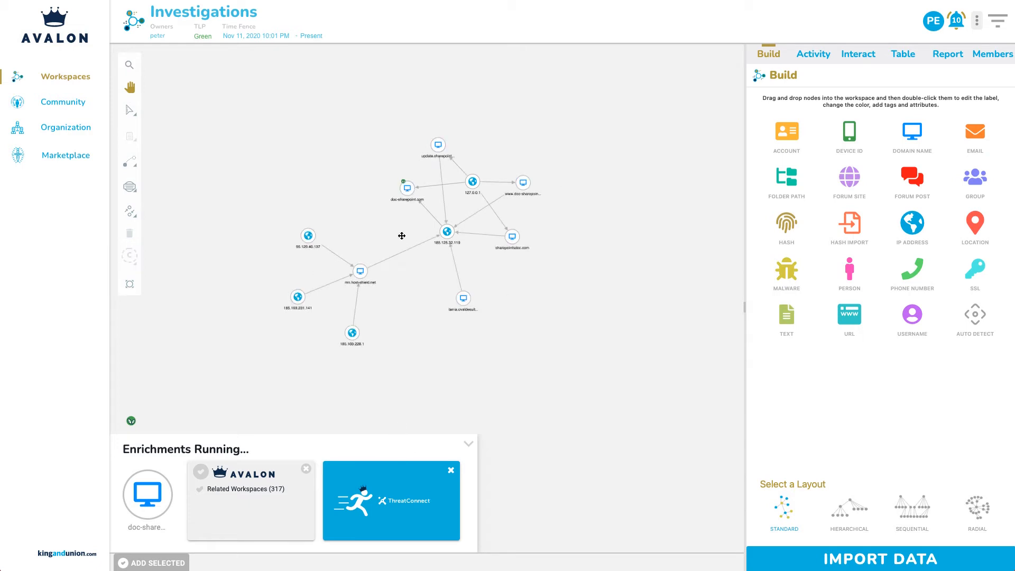
scroll(402, 236, "up", 5)
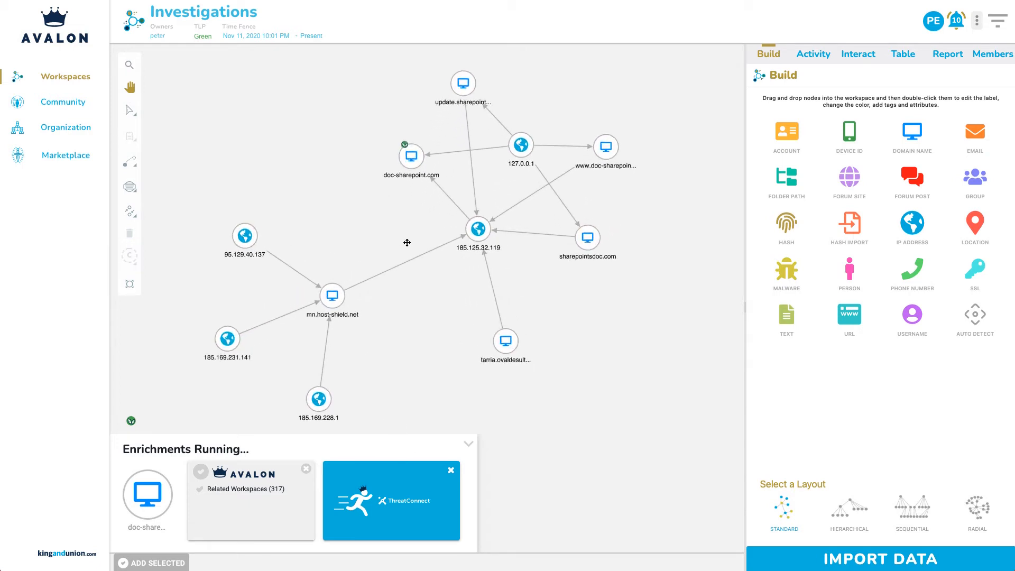
mouse_move(475, 233)
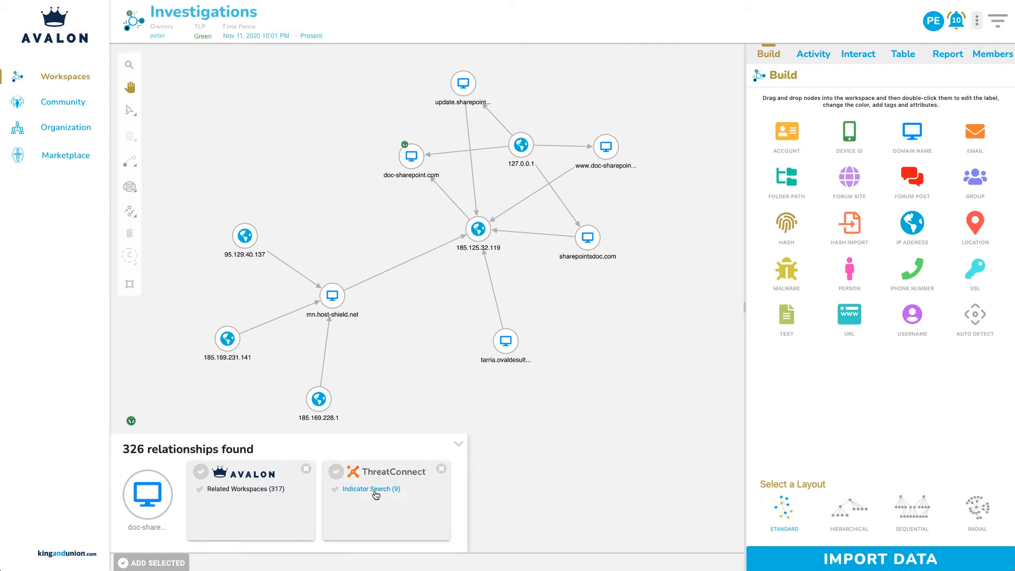
left_click(376, 493)
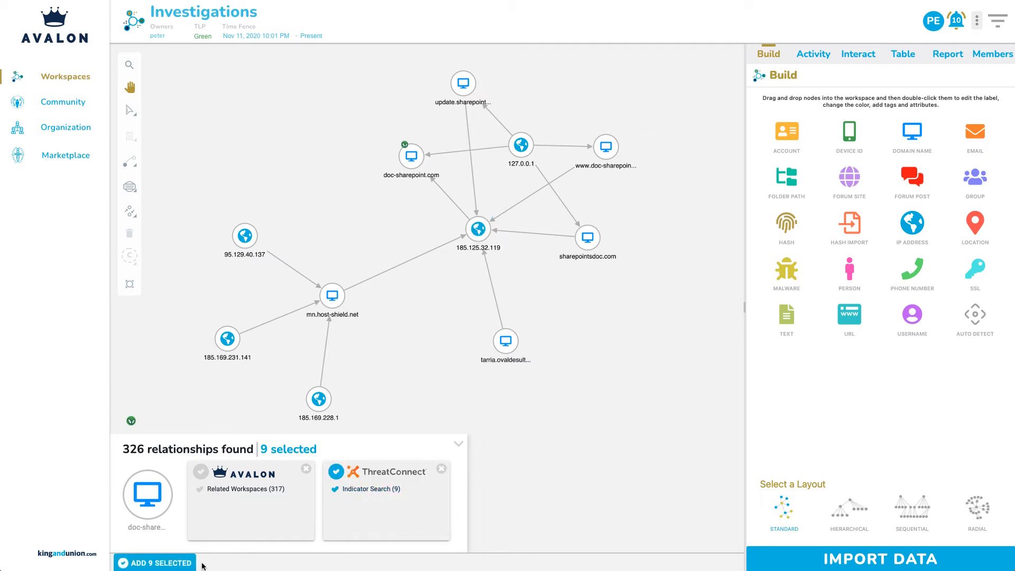
left_click(173, 563)
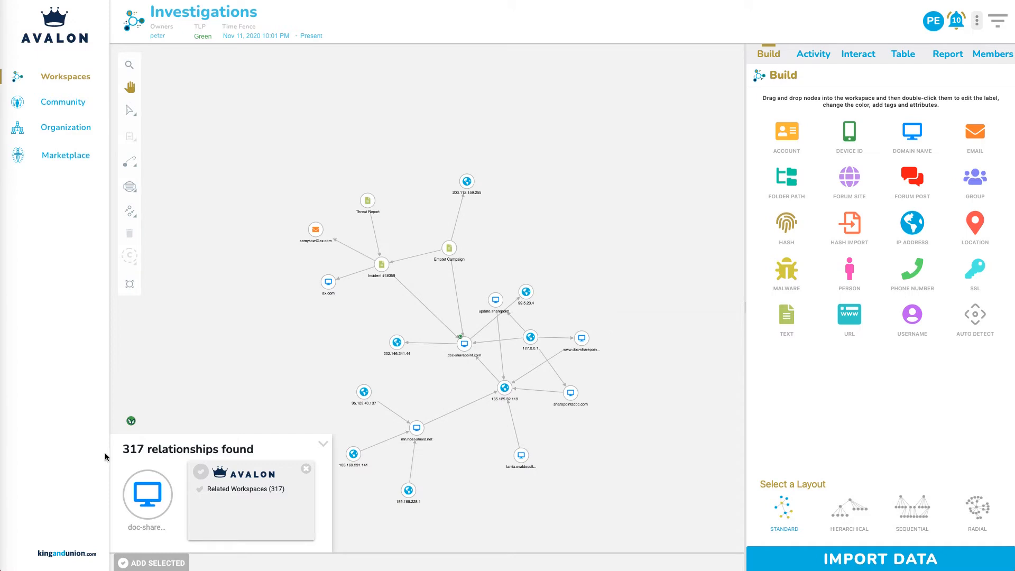
Step: Share the Investigations workspace with the matching preview user, grant Can Edit permission, and save the sharing settings
left_click(977, 20)
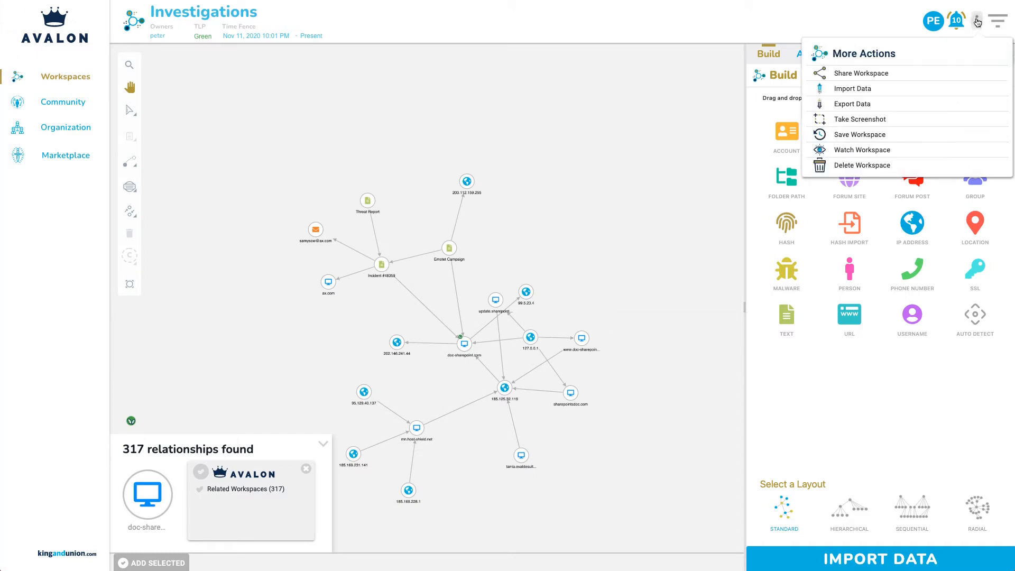
left_click(854, 74)
left_click(506, 185)
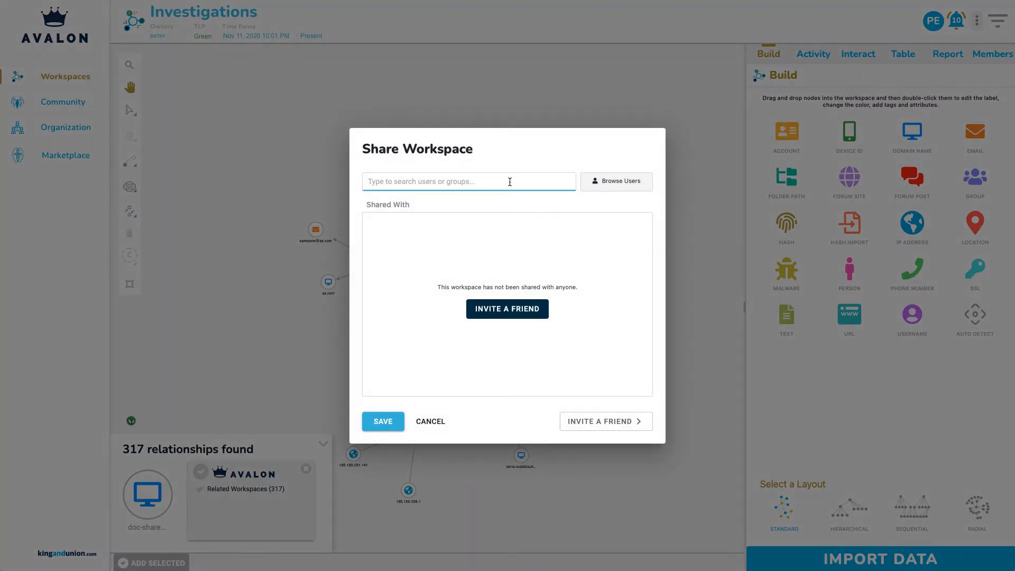
type("p")
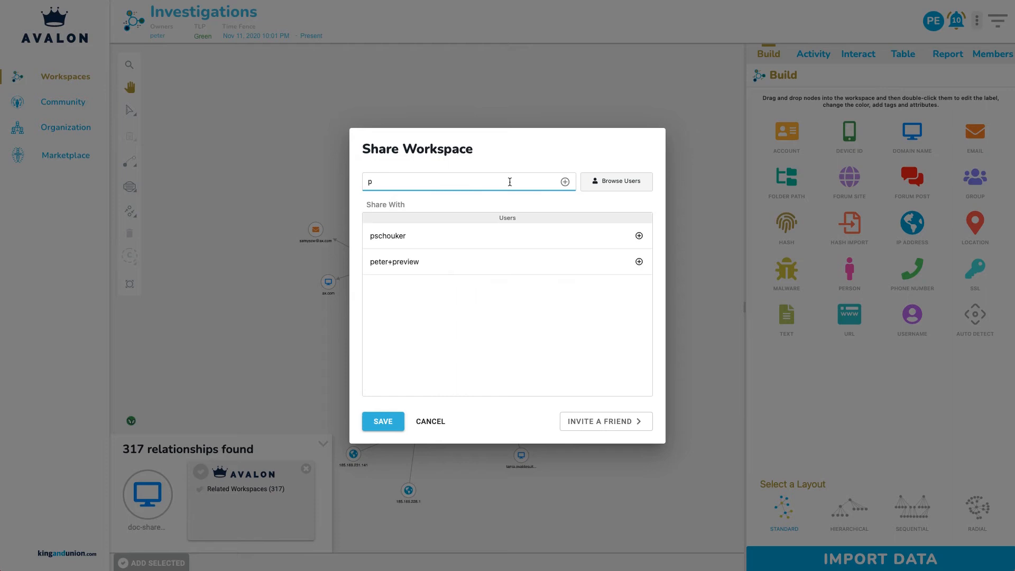
type("eter")
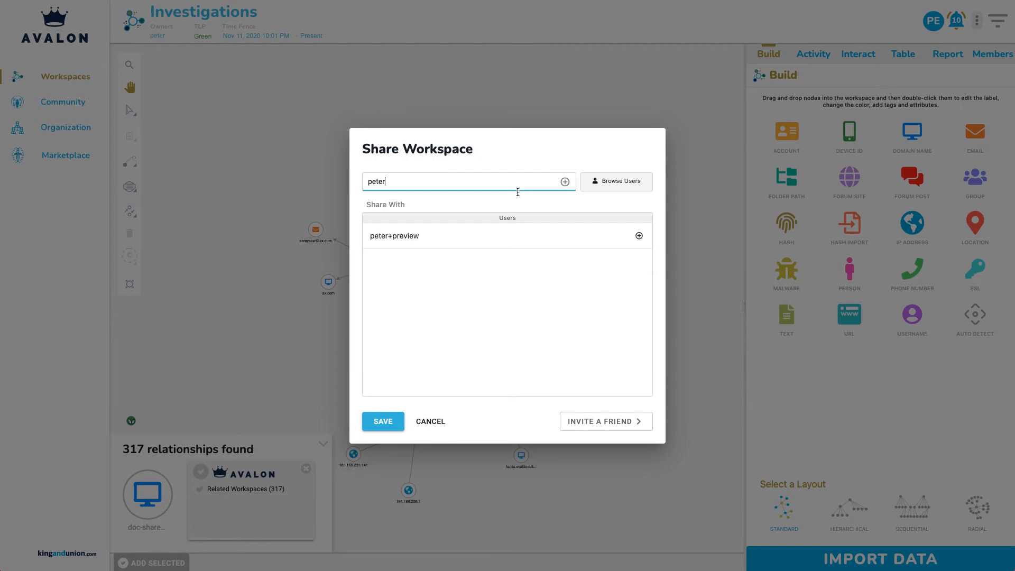
left_click(639, 236)
left_click(600, 241)
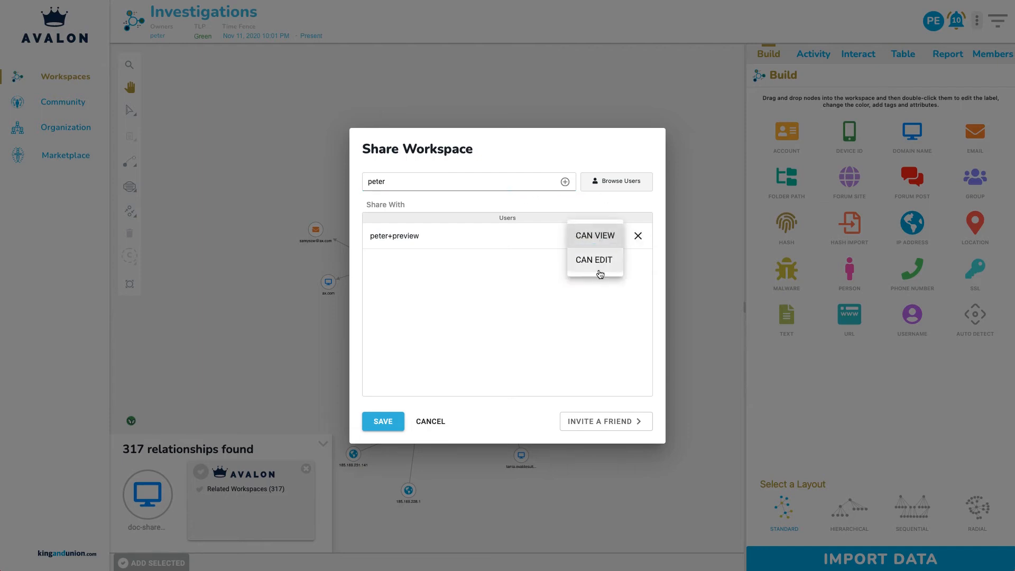
left_click(598, 268)
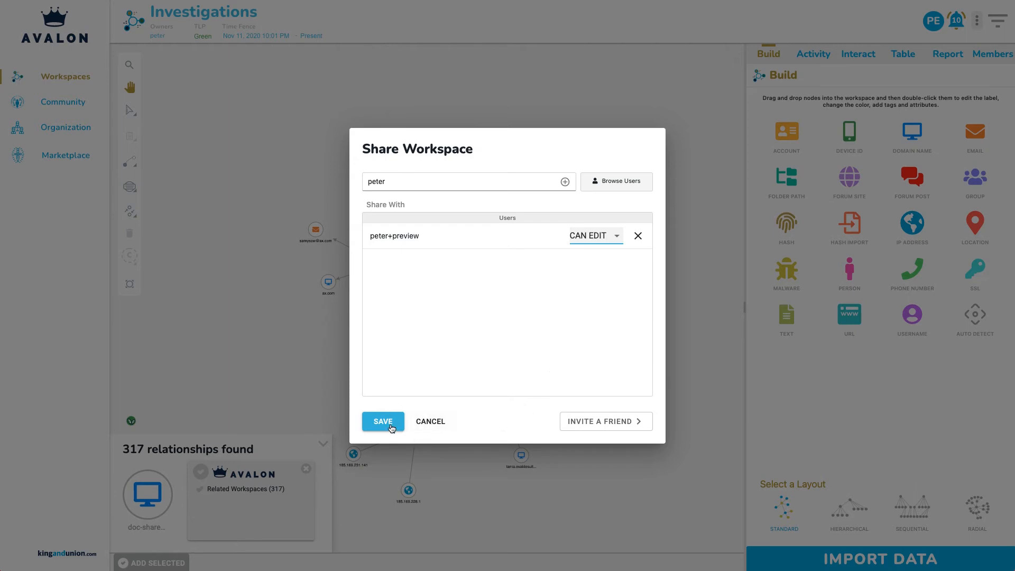
left_click(391, 427)
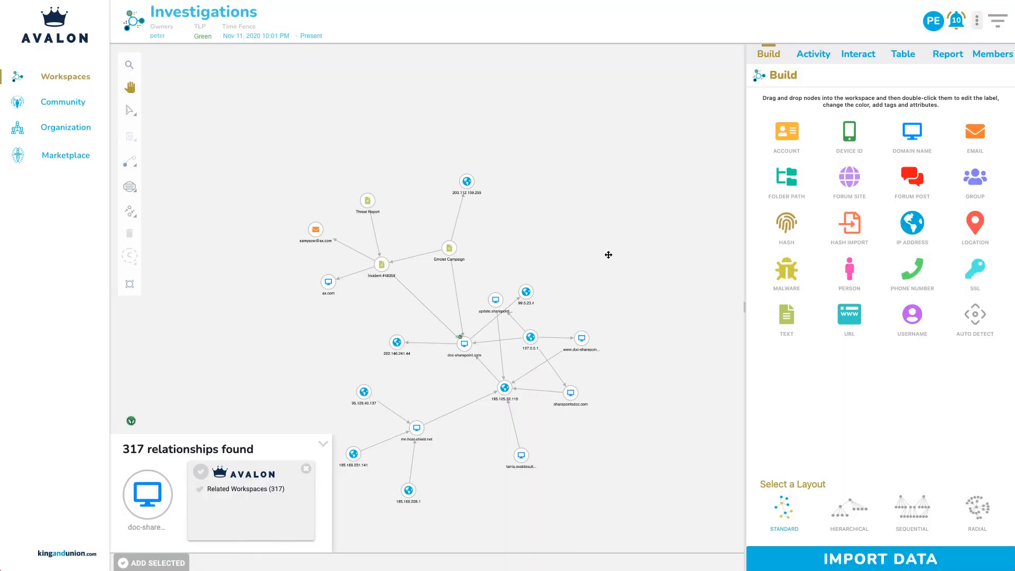
Step: Review the workspace's members and activity log, and locate the node of the added ThreatConnect enrichments on the graph
left_click(998, 54)
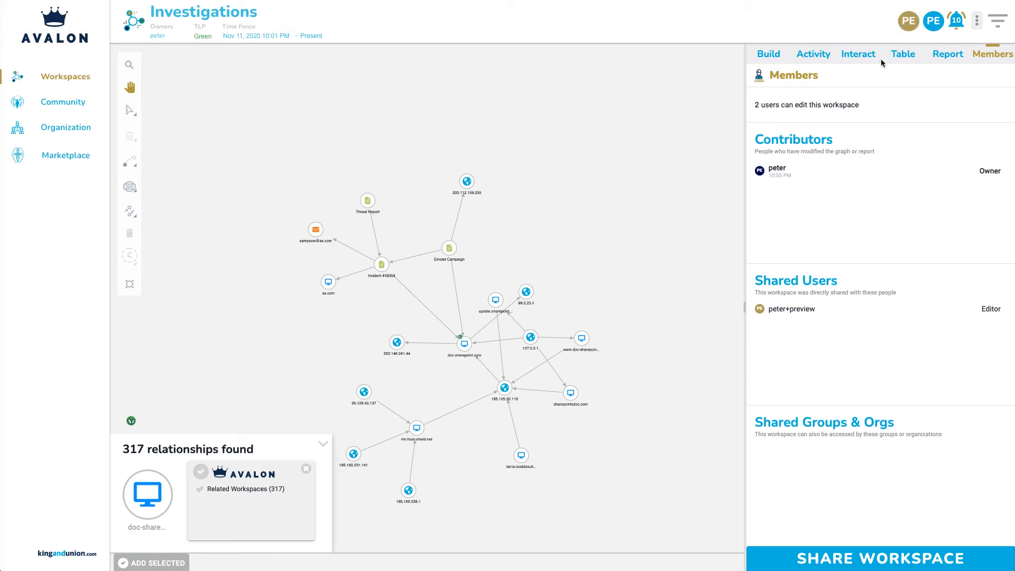
left_click(822, 57)
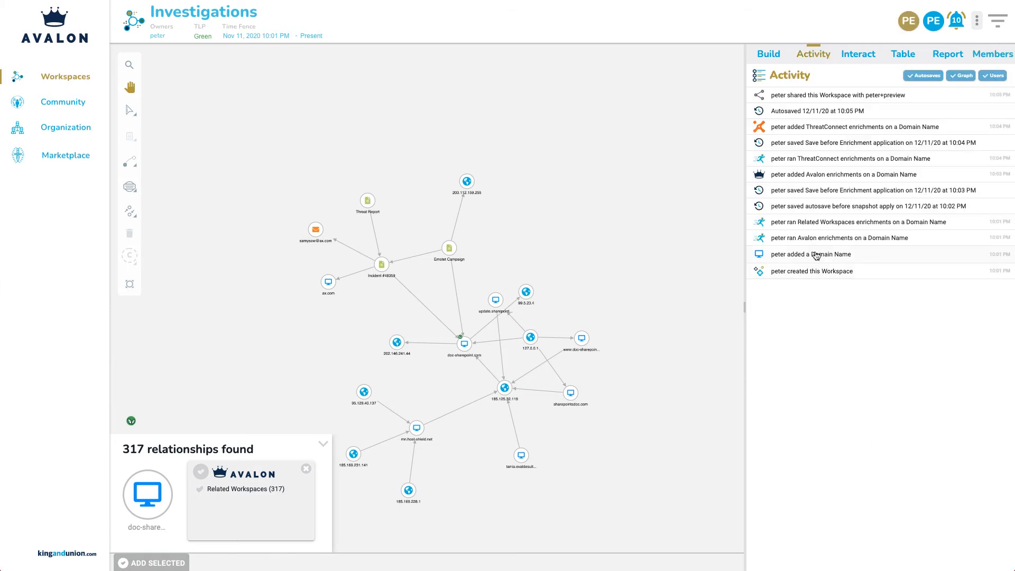
left_click(817, 131)
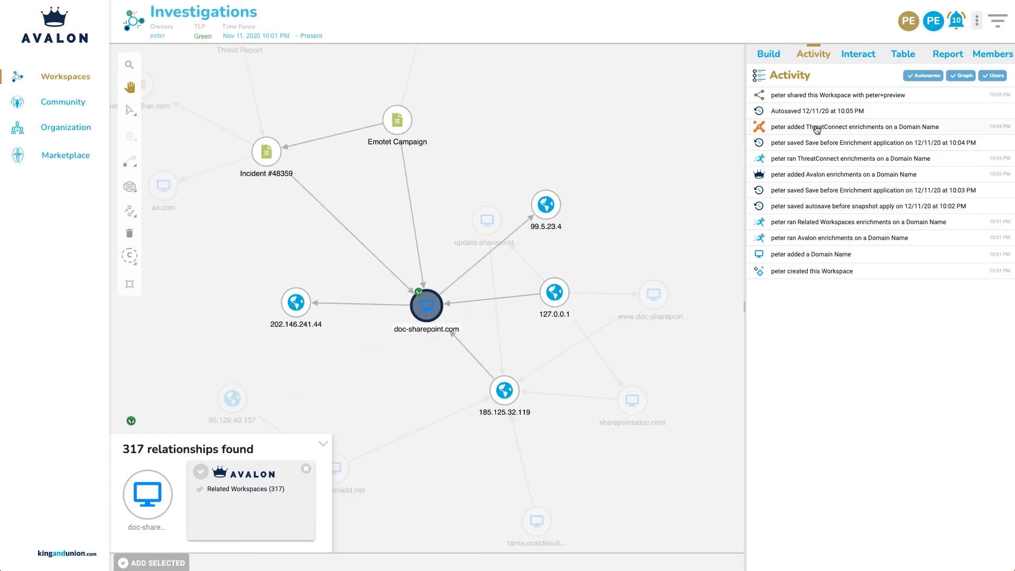
Step: Check the workspace chat and report, locate the 99.5.23.4 node mentioned in the chat, and open the selected nodes' attributes
left_click(859, 55)
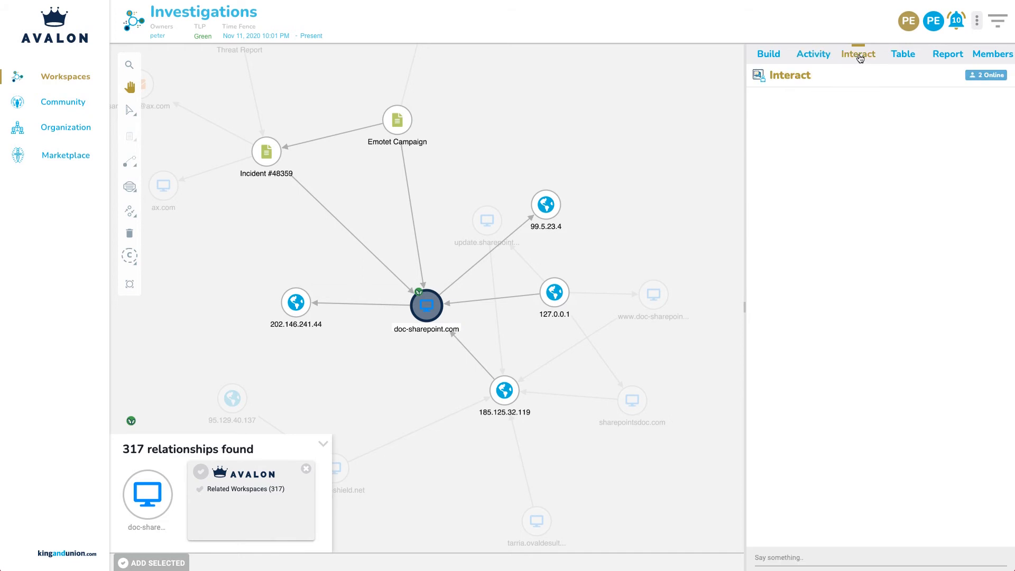
left_click(946, 56)
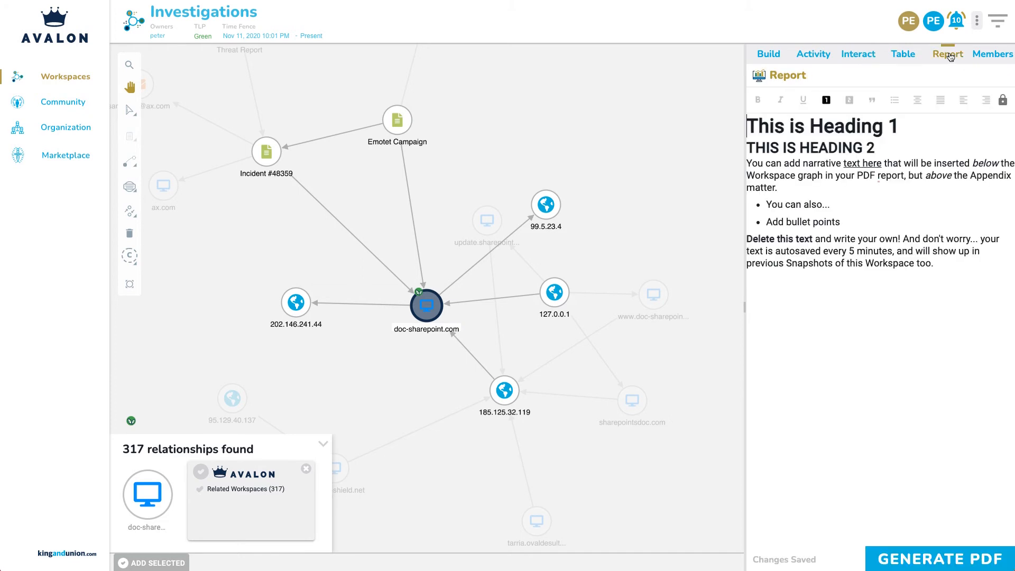
left_click(867, 55)
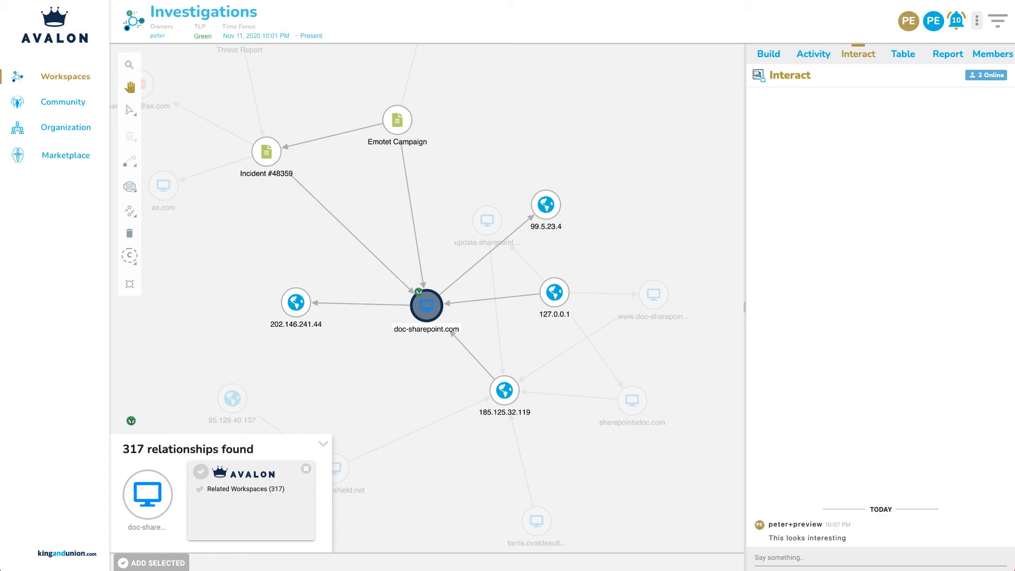
left_click(783, 533)
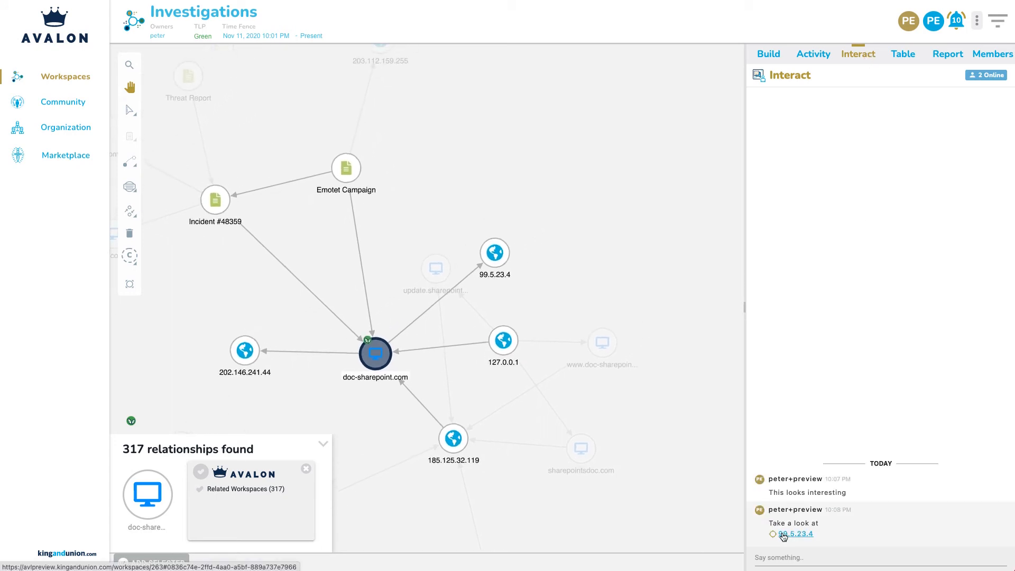
right_click(495, 255)
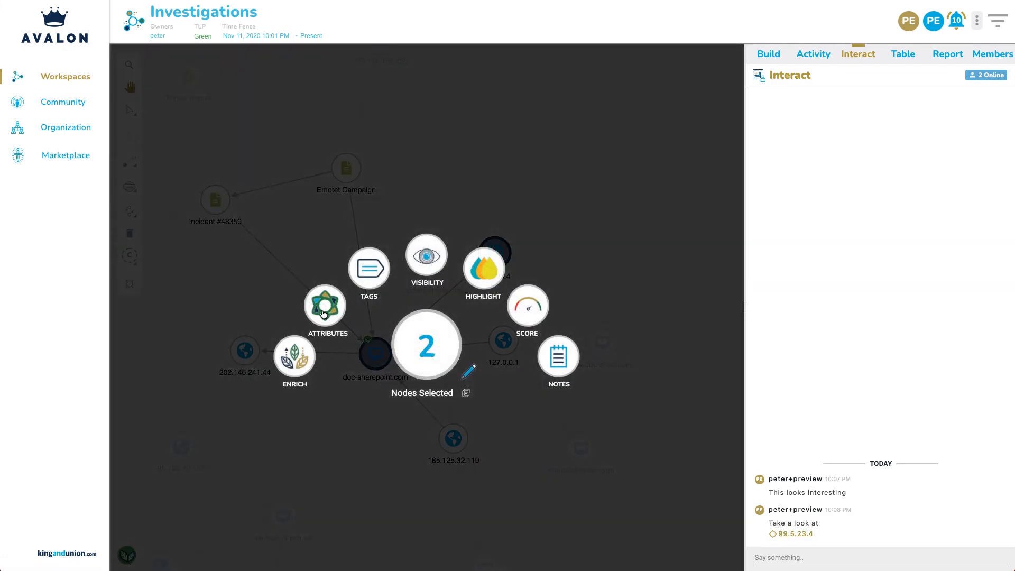
left_click(324, 314)
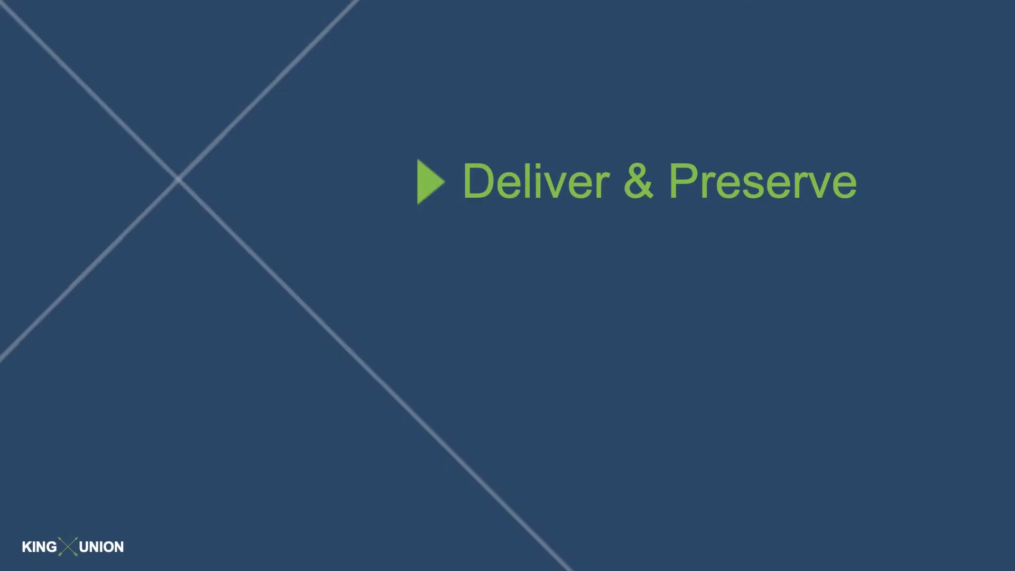
Step: Write under the Incident Report heading: "The observable was indicated as potentially malicious. Upon investigation in Avalon it was determined to be a known Phishing server."
type("o")
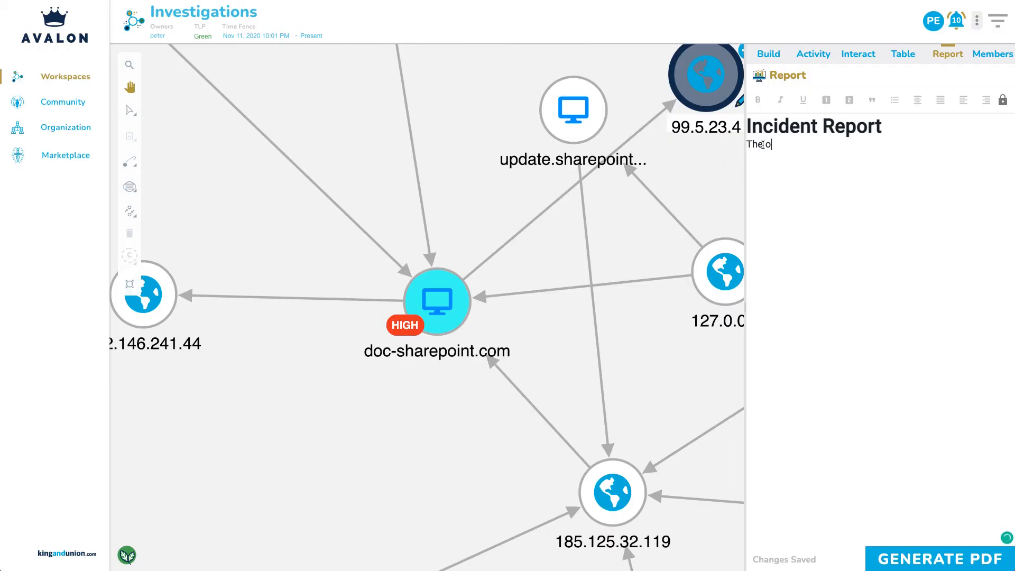
type("bservable was")
type("ed as ")
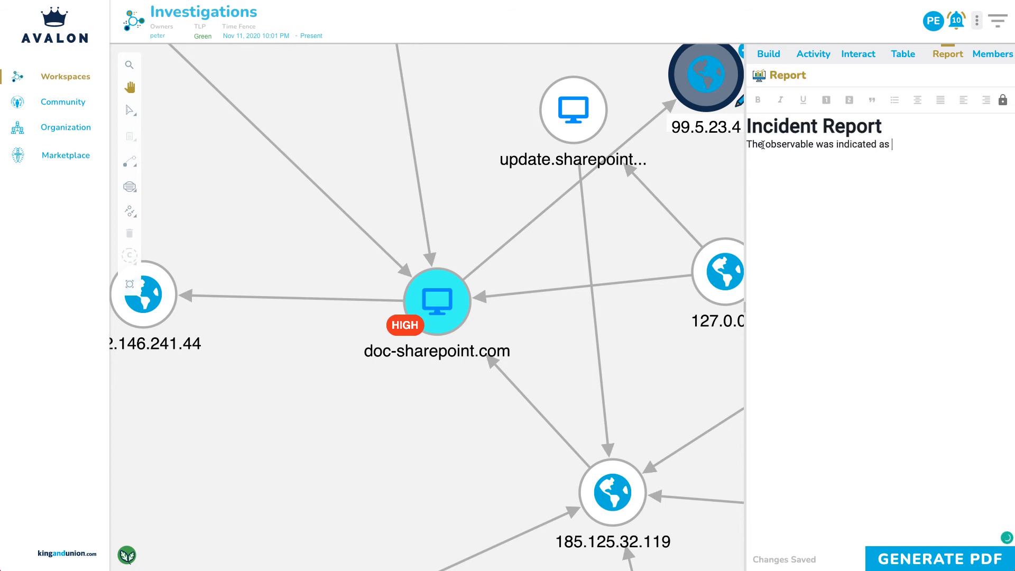
type("potentially malicious ")
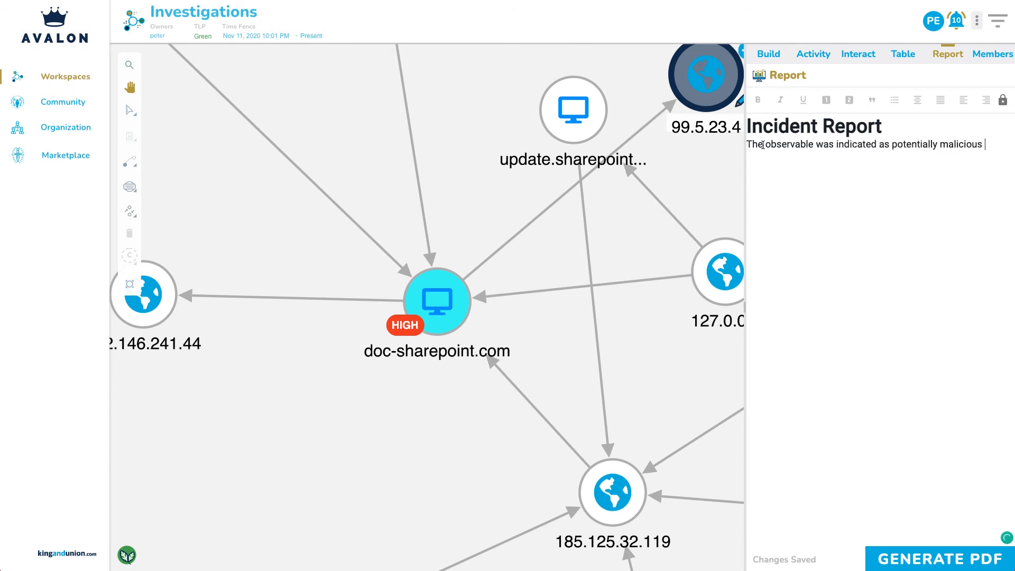
type(" Upon investigation in Avalnon")
key("BackSpace")
key("BackSpace")
key("BackSpace")
type("on it was determined ")
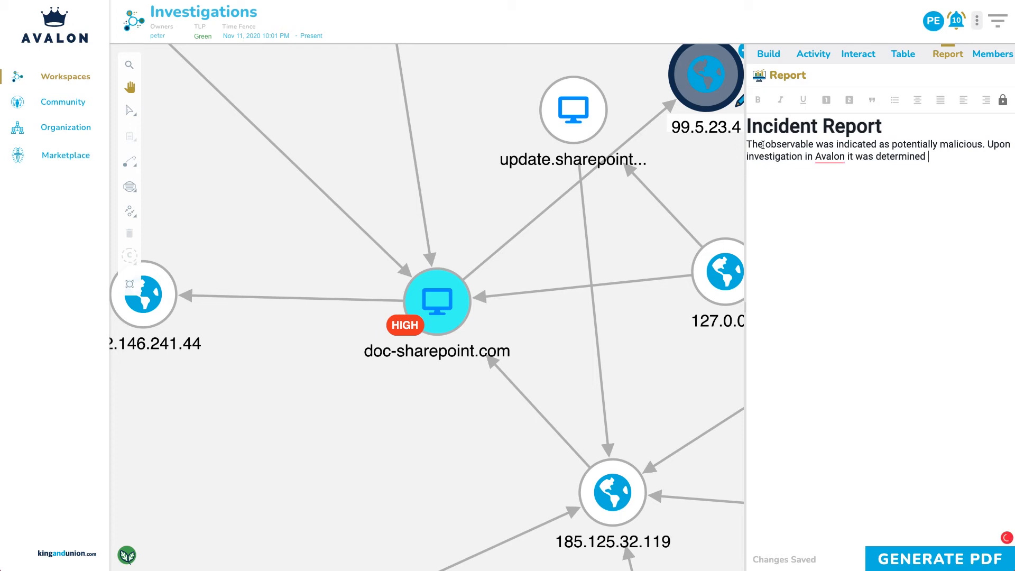
type("to be a known Phishing server.")
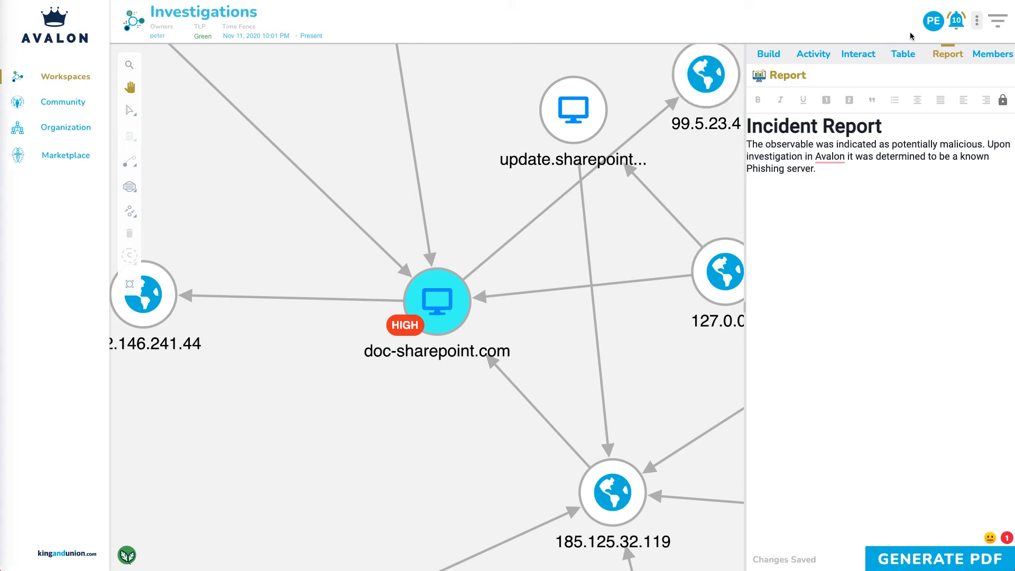
Step: Examine the workspace's export URL and available export formats, and close the export without downloading
left_click(977, 22)
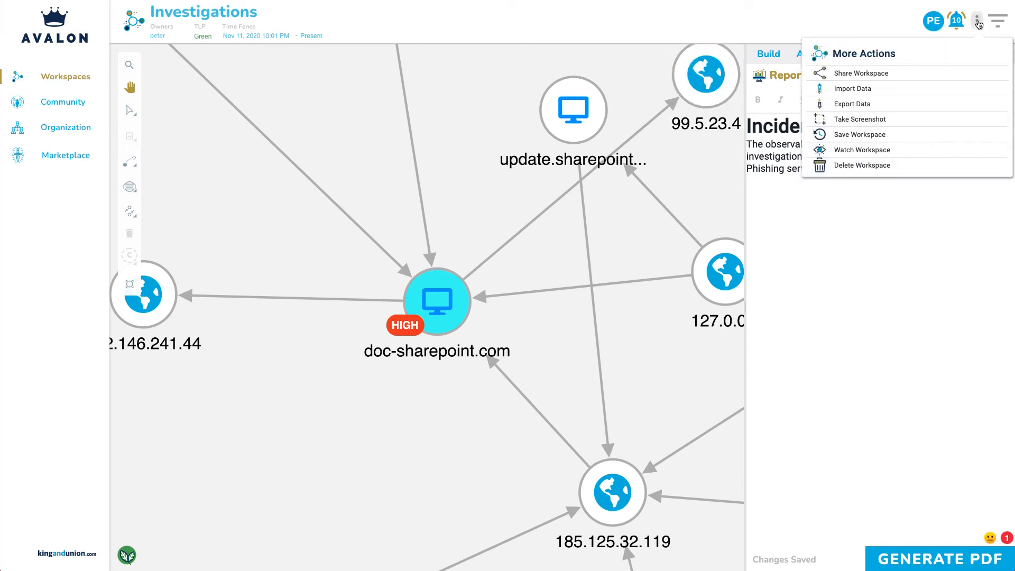
left_click(845, 103)
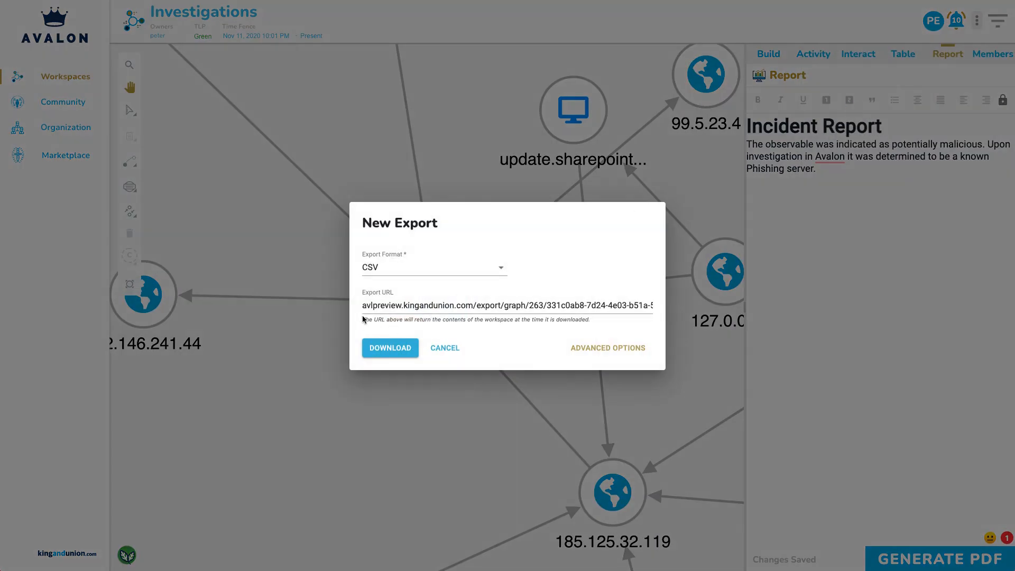
left_click_drag(364, 305, 637, 301)
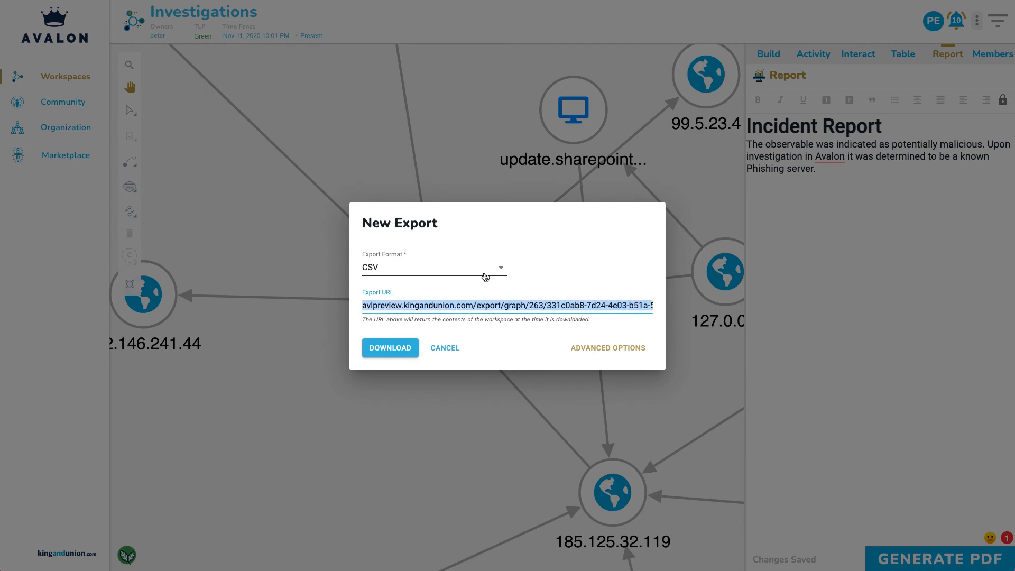
left_click(460, 271)
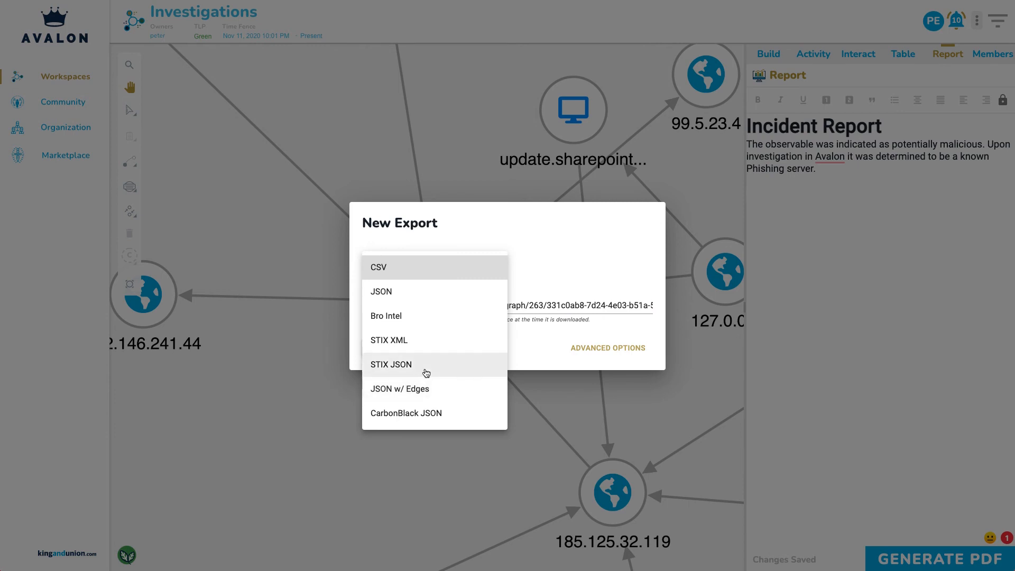
left_click(544, 349)
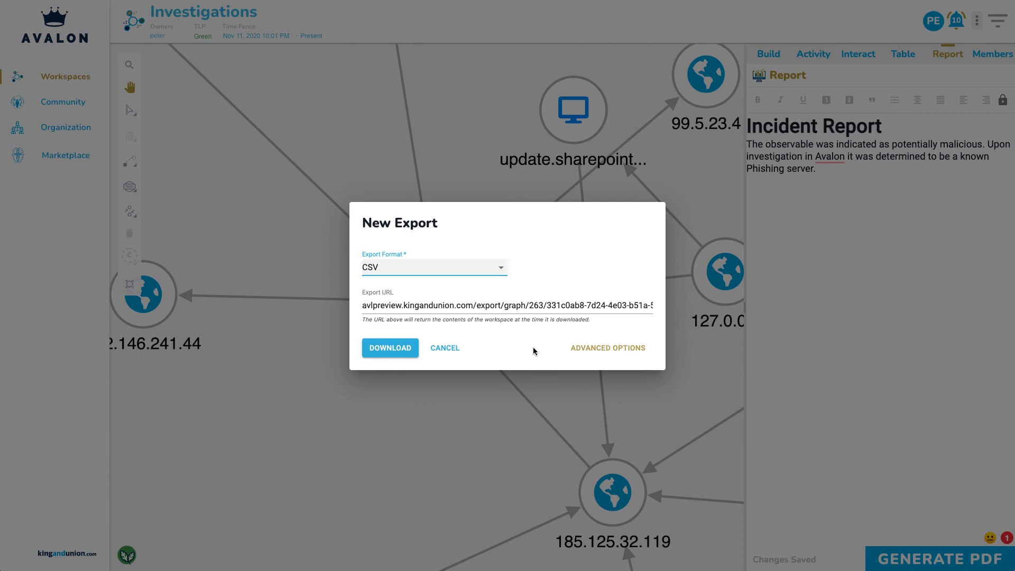
left_click(439, 349)
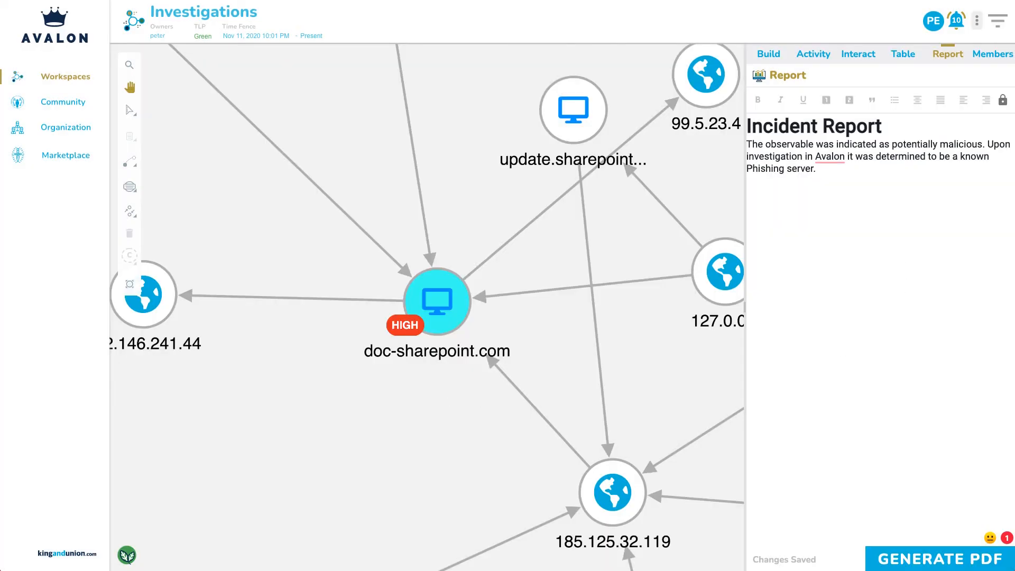
Step: Generate a PDF of the report including the graph and indicators table, download it and open the file
left_click(933, 563)
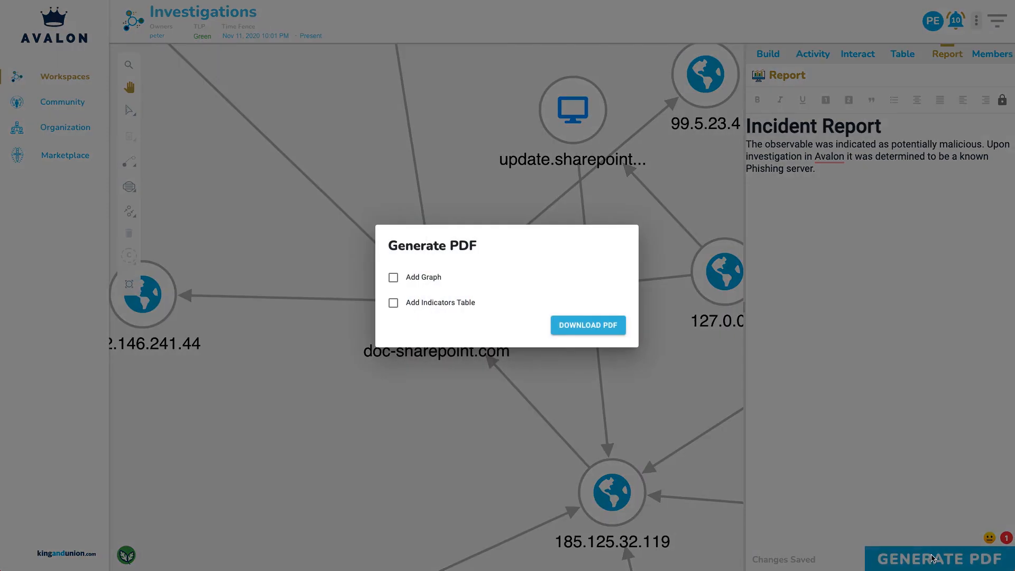
left_click(419, 277)
left_click(430, 306)
left_click(589, 326)
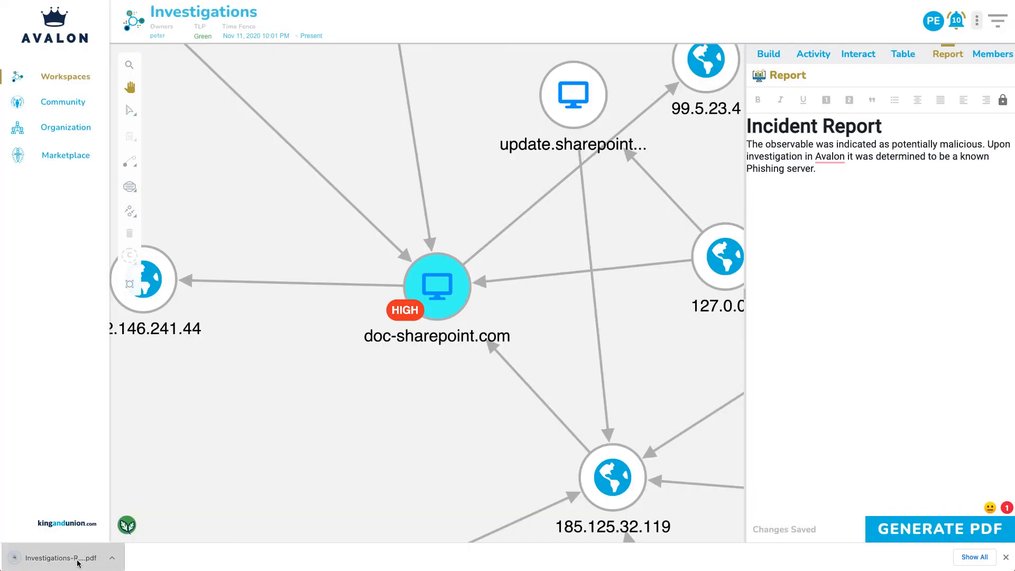
left_click(61, 558)
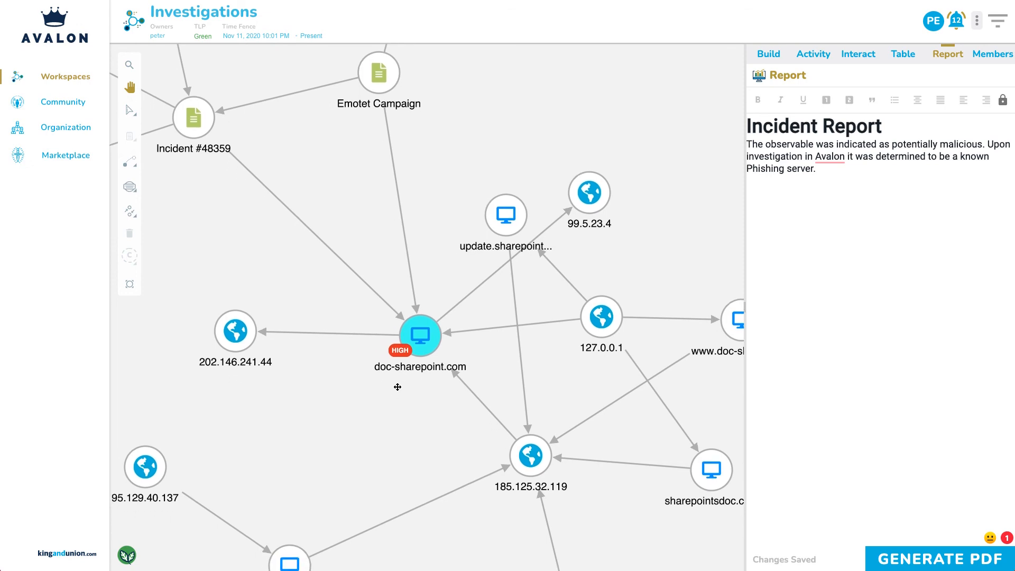
Step: View the attributes of the doc-sharepoint.com node and close the attribute list
left_click(424, 338)
left_click(424, 338)
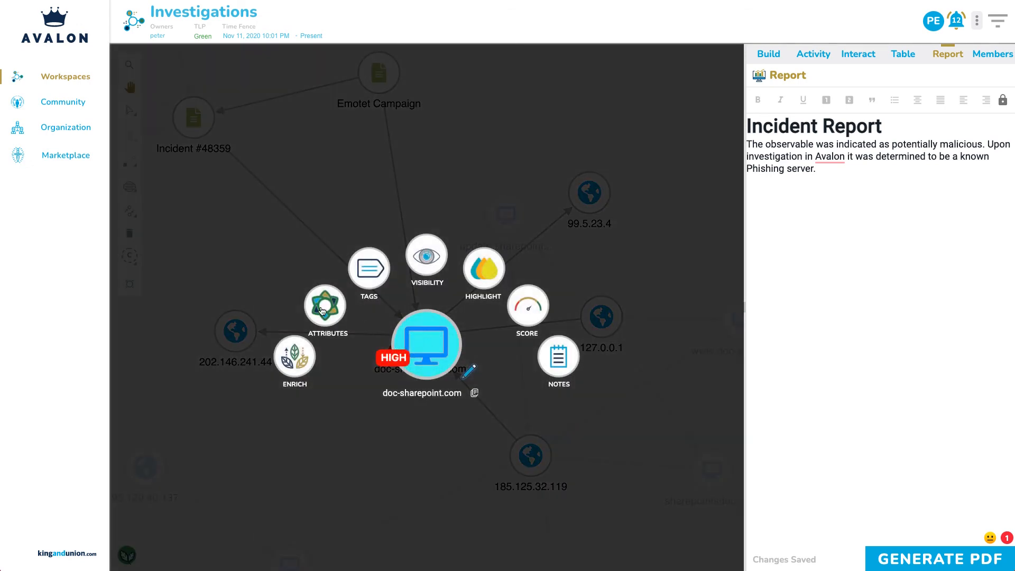
left_click(322, 309)
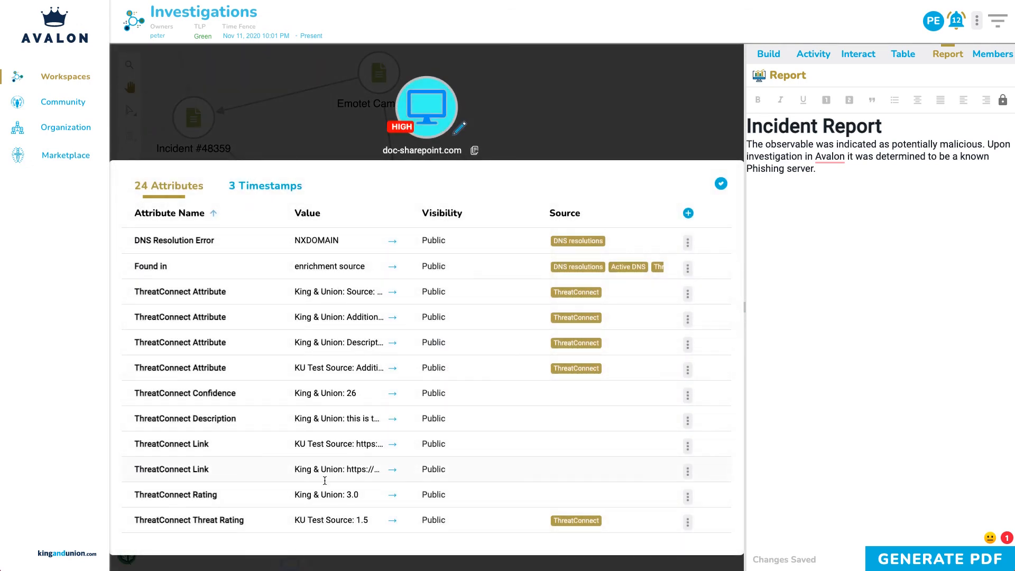
left_click(603, 112)
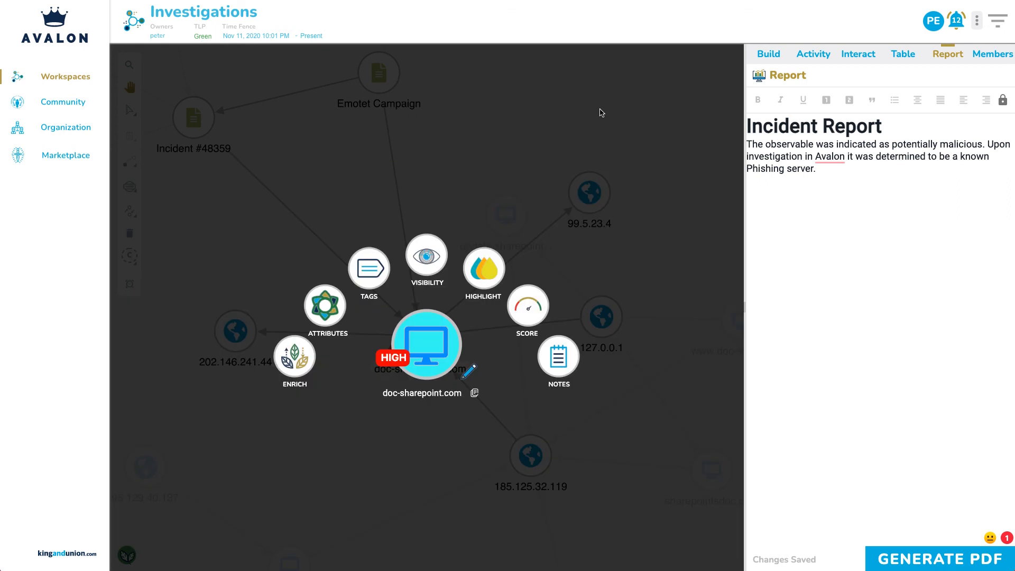
Step: Review the workspace's chat conversation, written report and members in turn
left_click(848, 57)
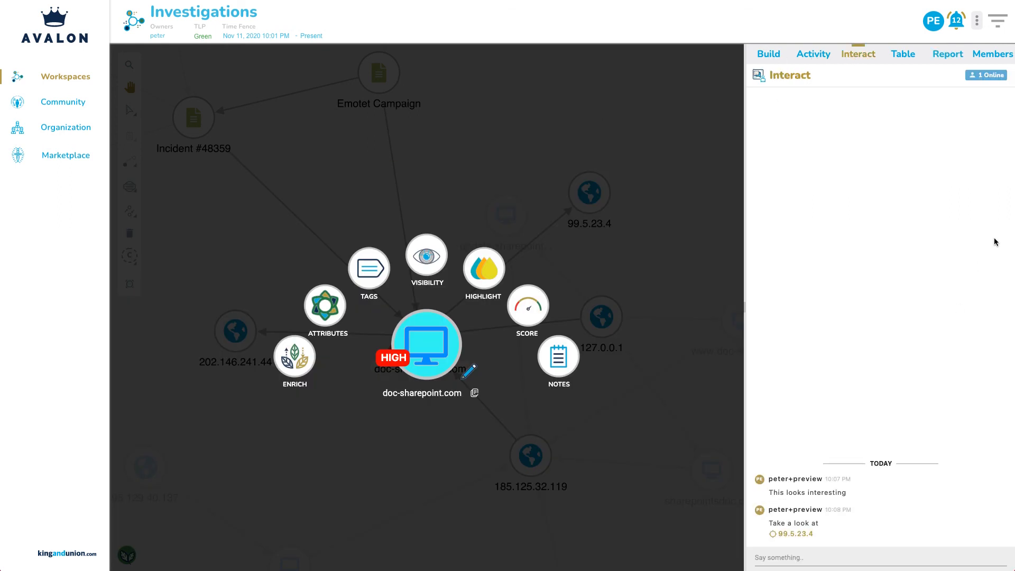
left_click(956, 56)
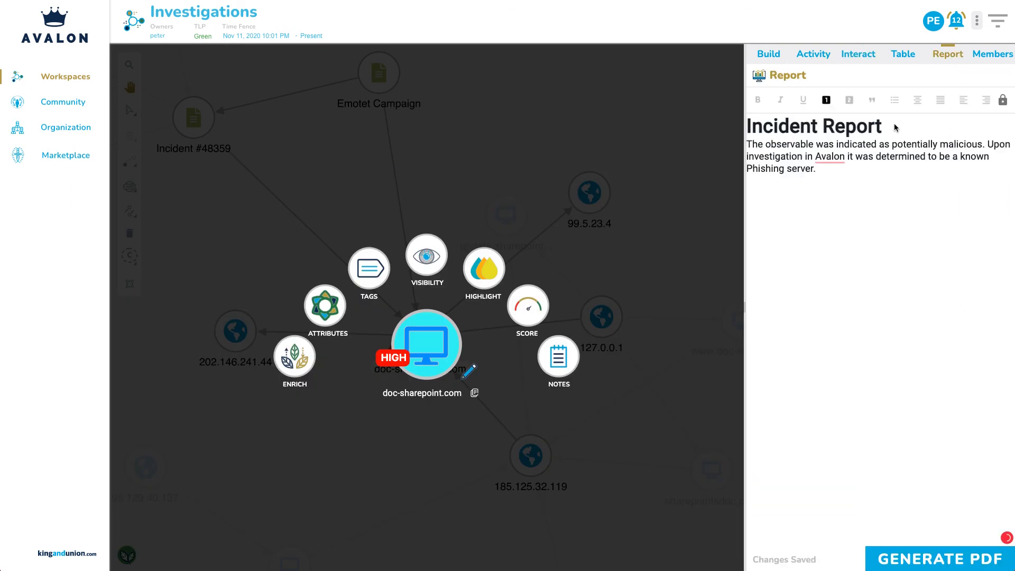
left_click(988, 55)
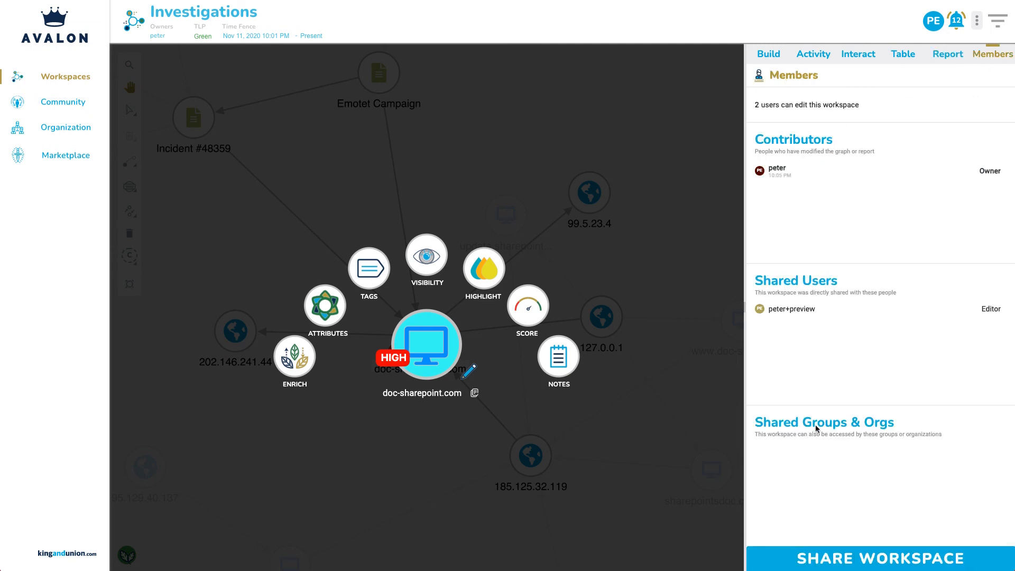
Step: Leave the Investigations workspace and list the workspaces of My Organization
left_click(644, 296)
left_click(66, 79)
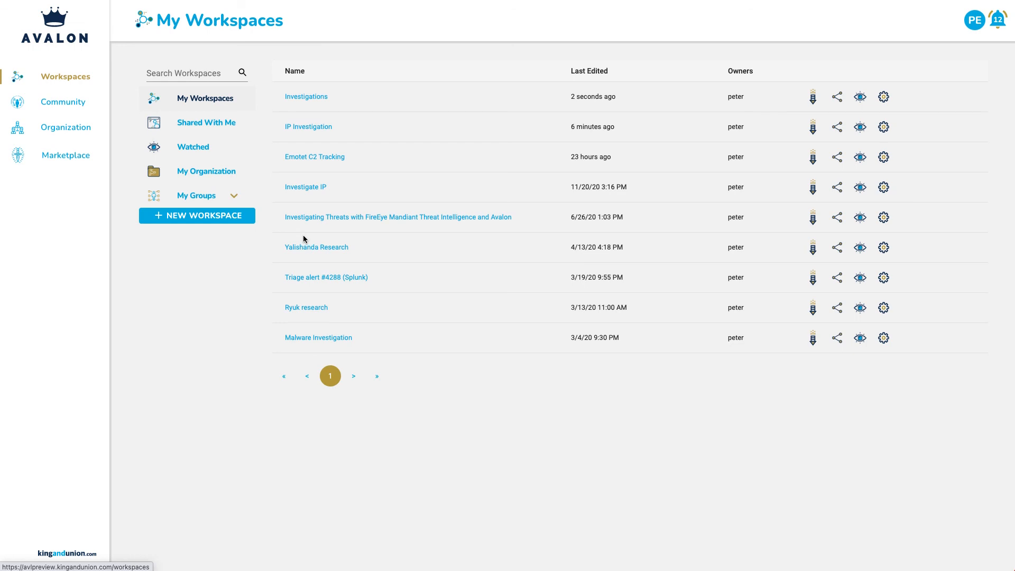
left_click(193, 180)
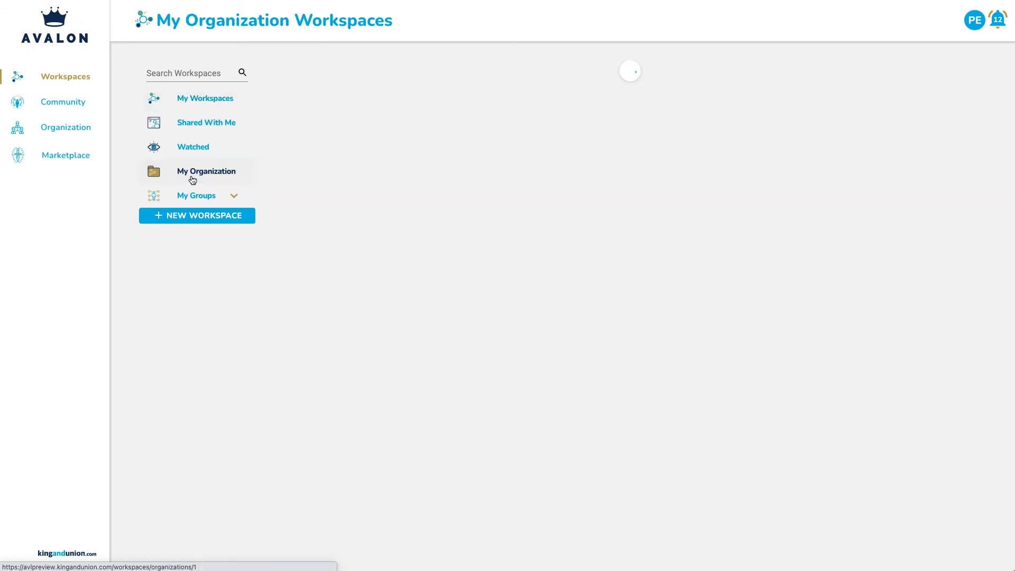